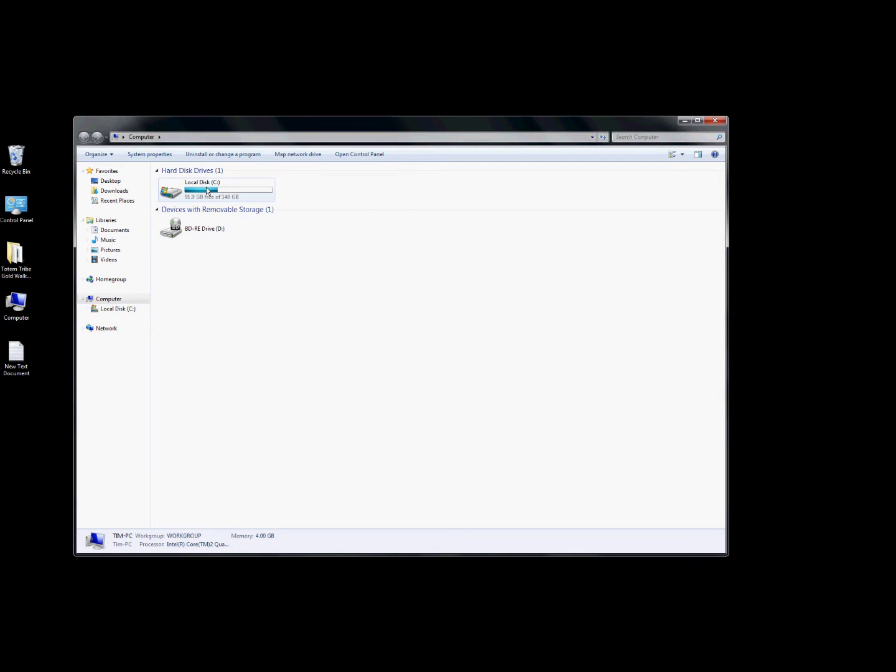
Step: Open Local Disk (C:) from the Computer view in Windows Explorer
double_click(207, 191)
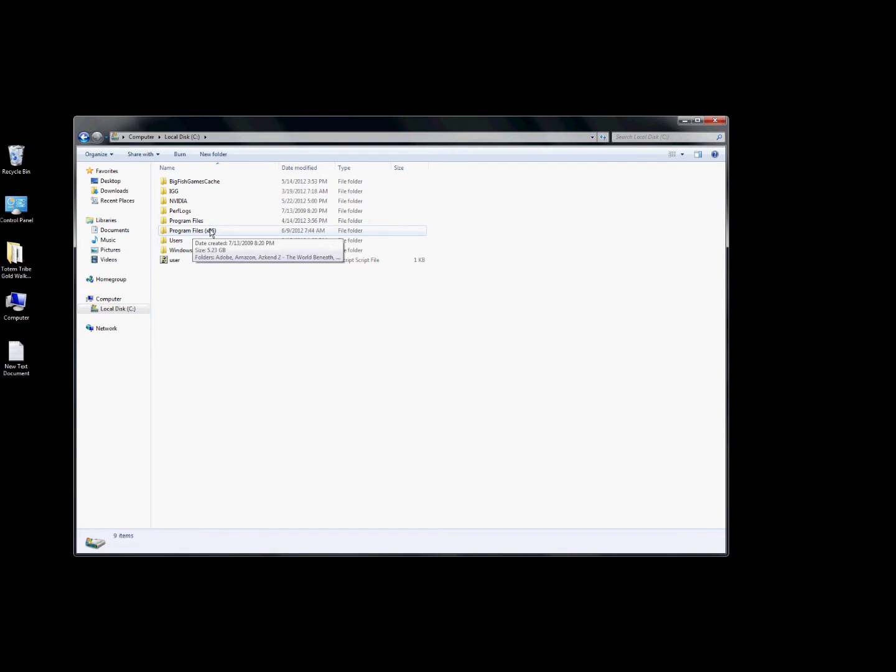
Step: Browse into Program Files (x86)\Totem Tribe\data\cfg
click(198, 231)
double_click(198, 231)
scroll(260, 416, down, 4)
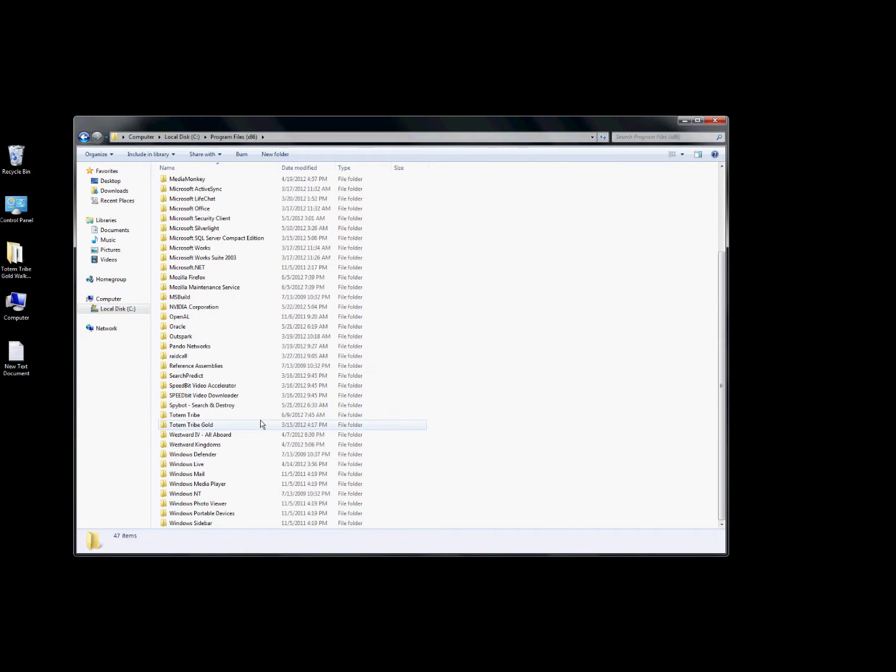
mouse_move(192, 418)
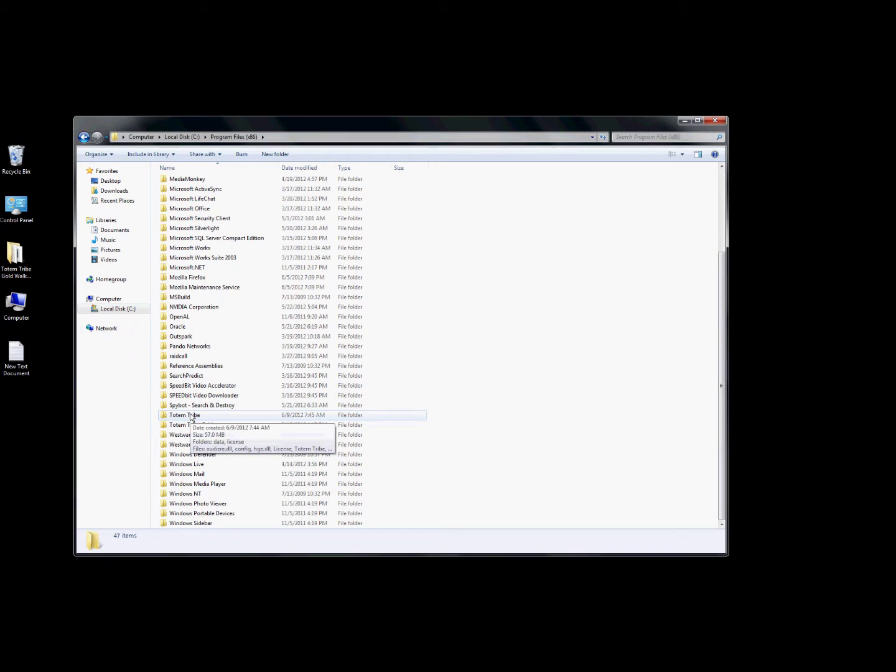
double_click(191, 417)
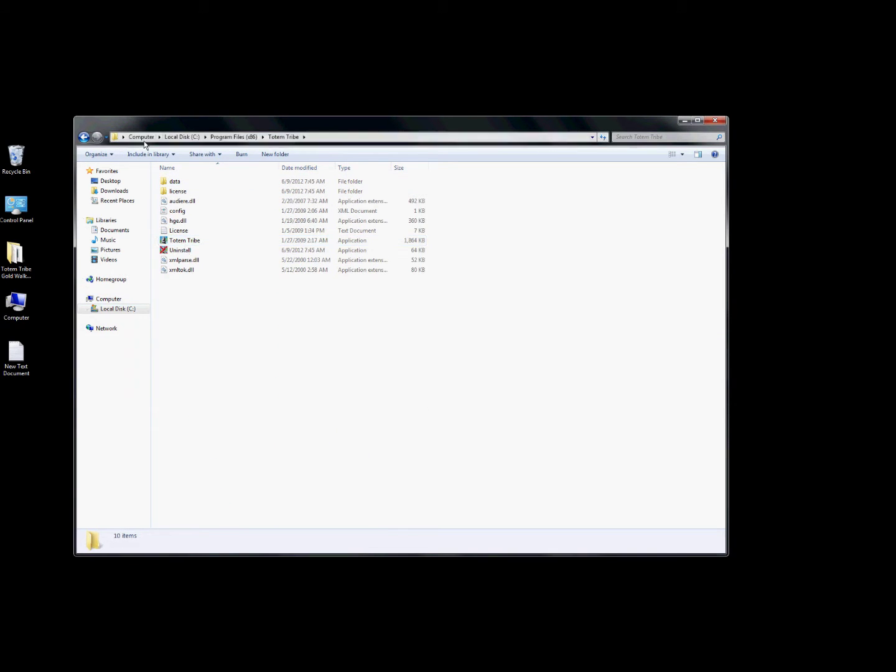
double_click(176, 183)
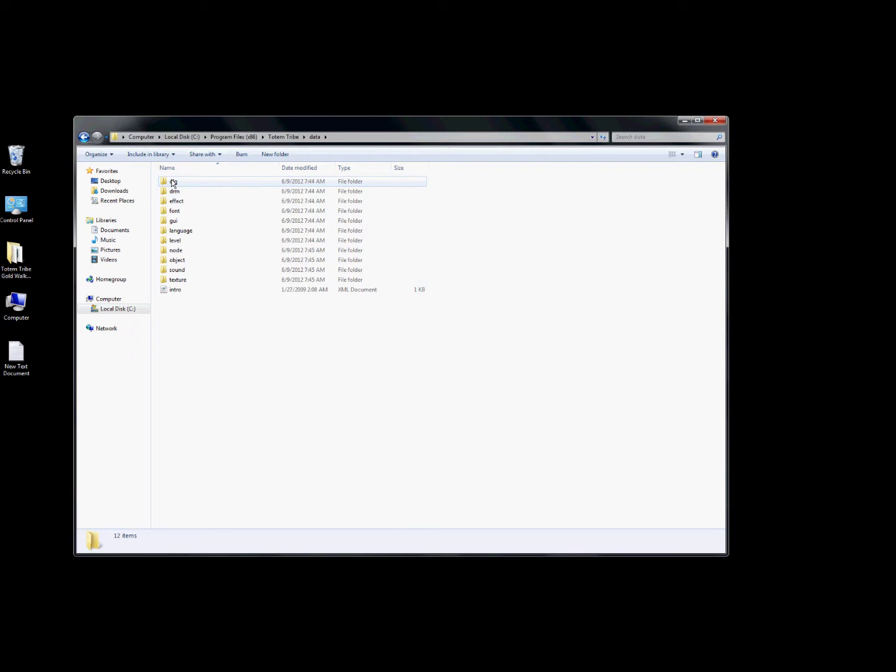
double_click(173, 181)
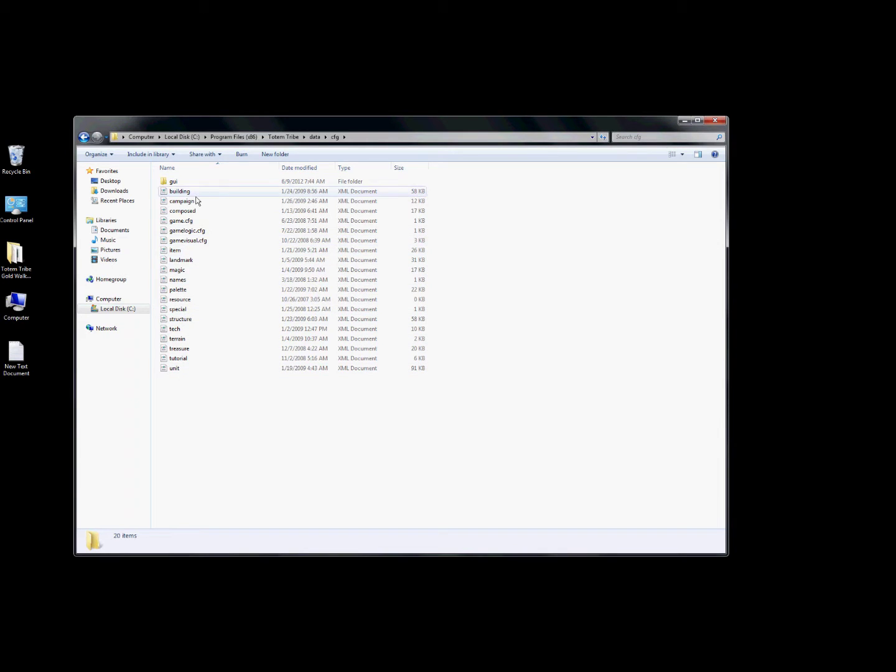
Step: Go back three levels to Program Files (x86) and open the Totem Tribe Gold folder
click(84, 137)
click(84, 137)
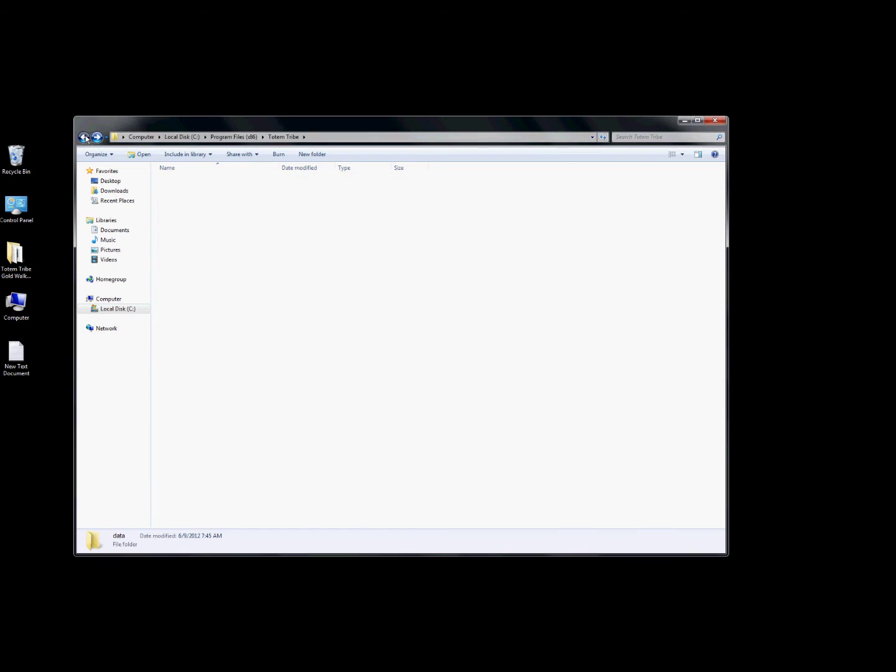
click(84, 137)
click(721, 524)
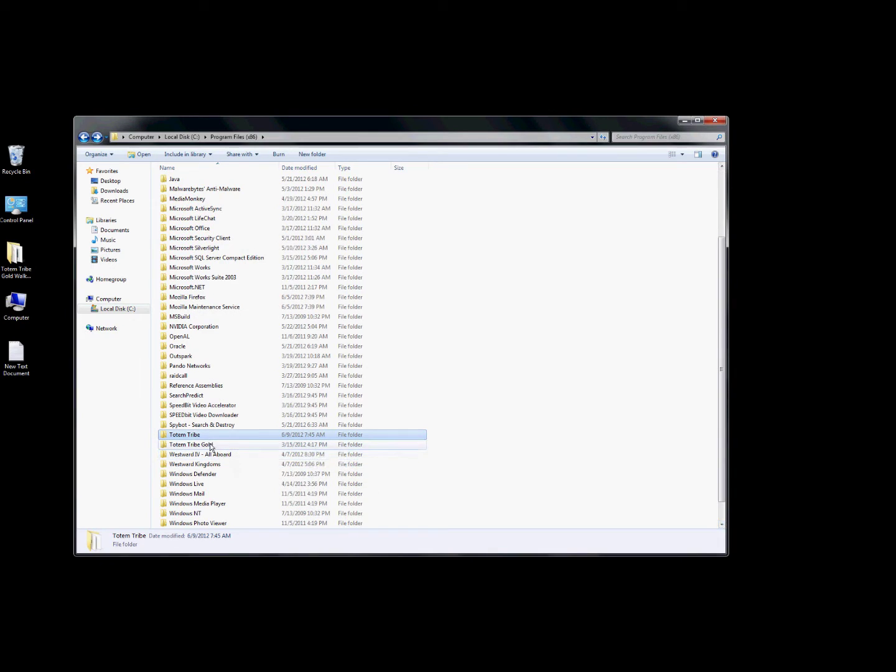
mouse_move(210, 446)
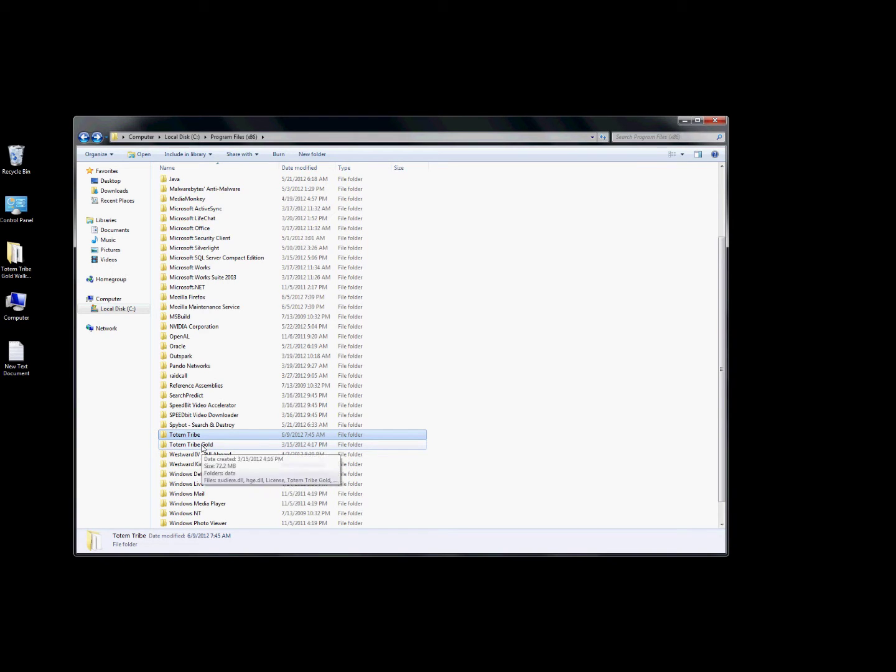
double_click(202, 445)
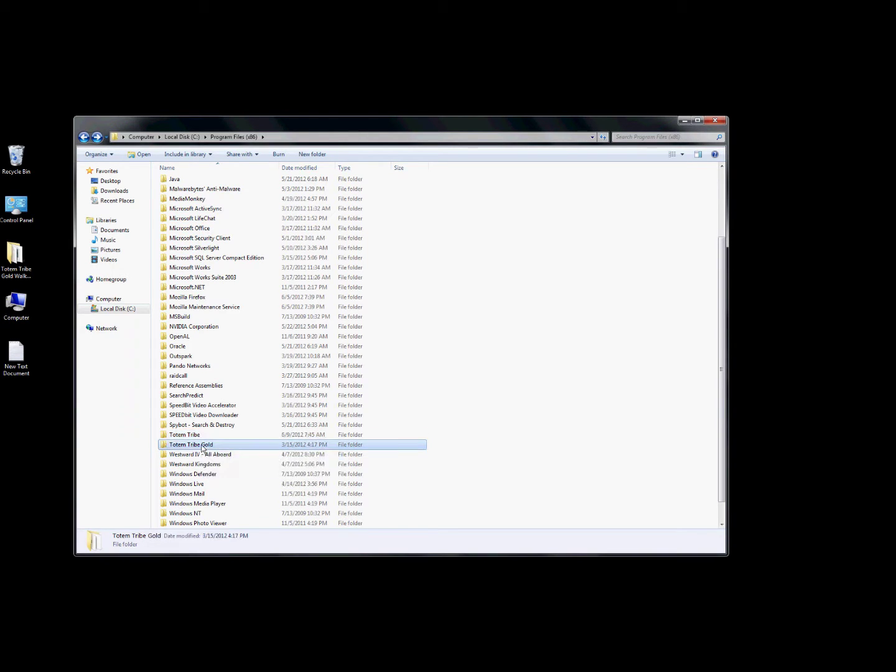
Step: Open Totem Tribe Gold's data\cfg folder and select the unit XML file after item
double_click(175, 182)
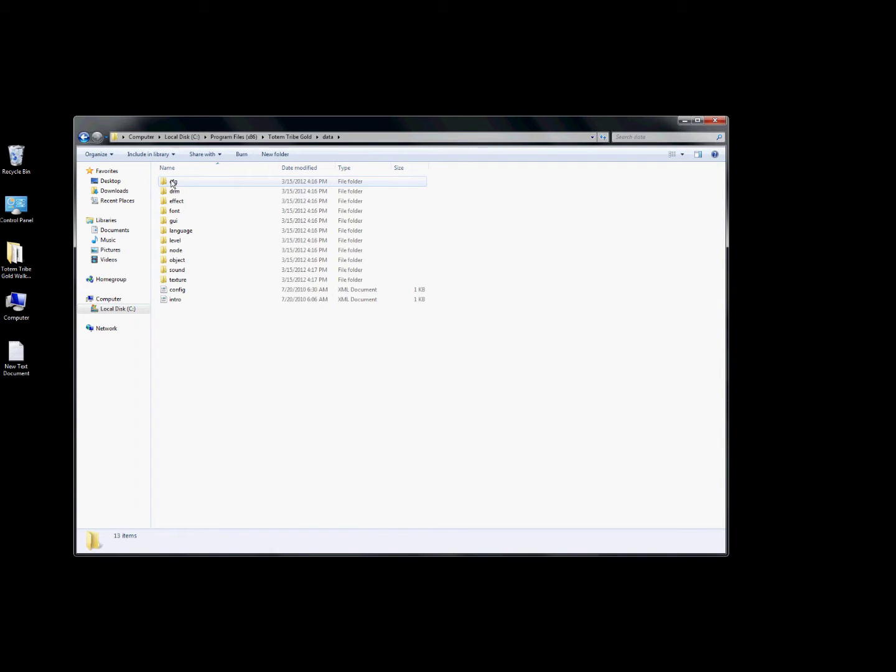
double_click(172, 180)
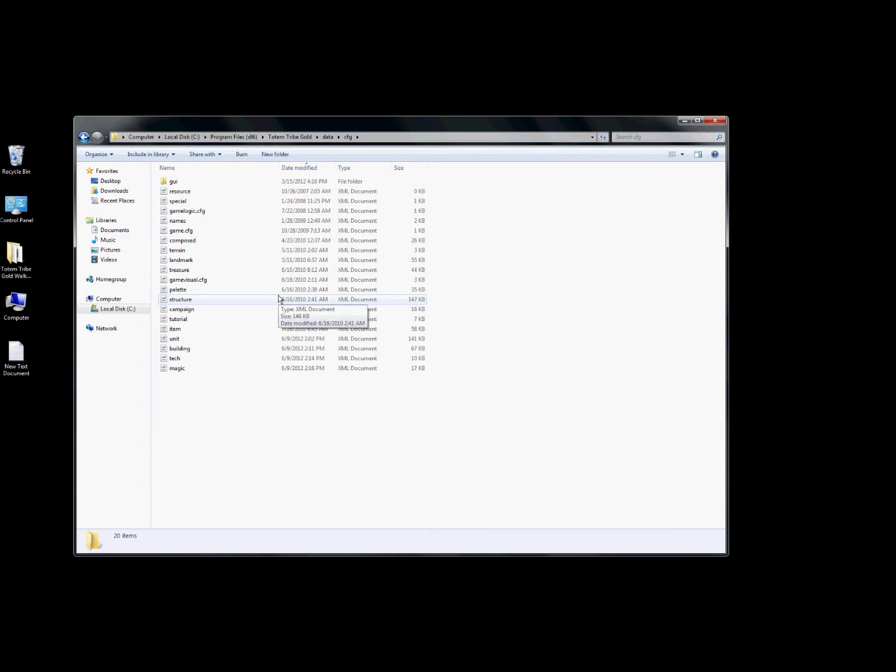
click(179, 331)
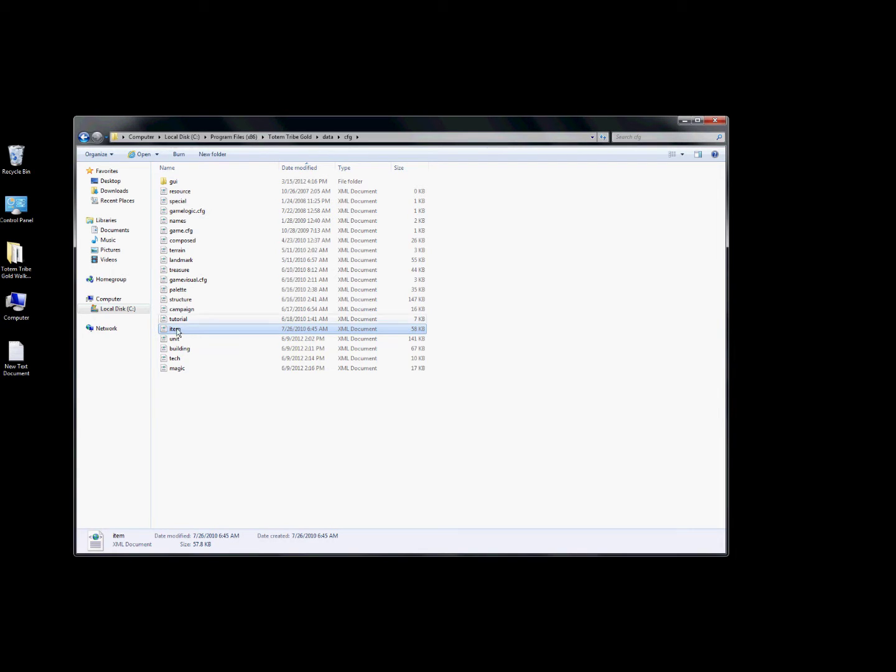
click(177, 341)
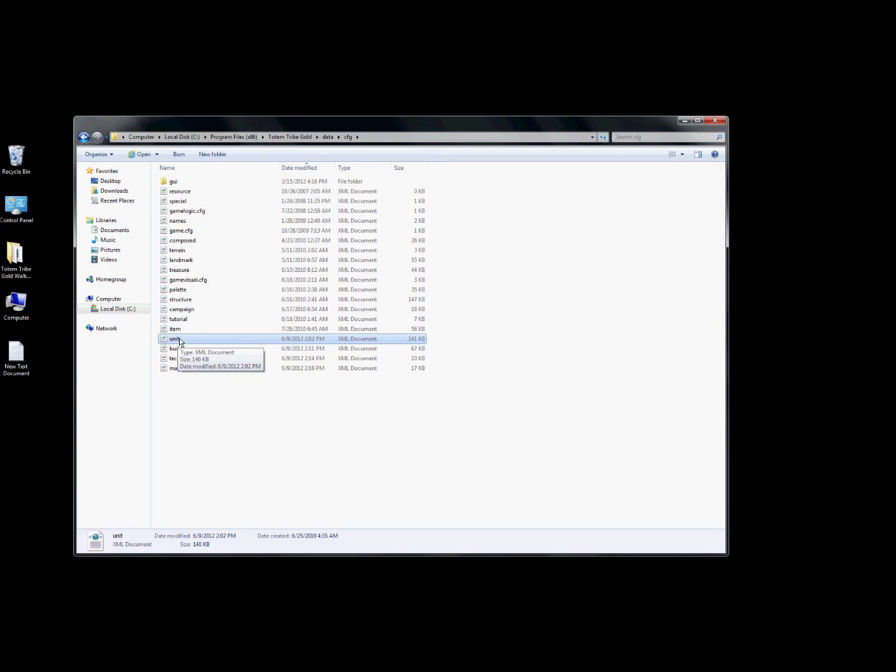
right_click(176, 339)
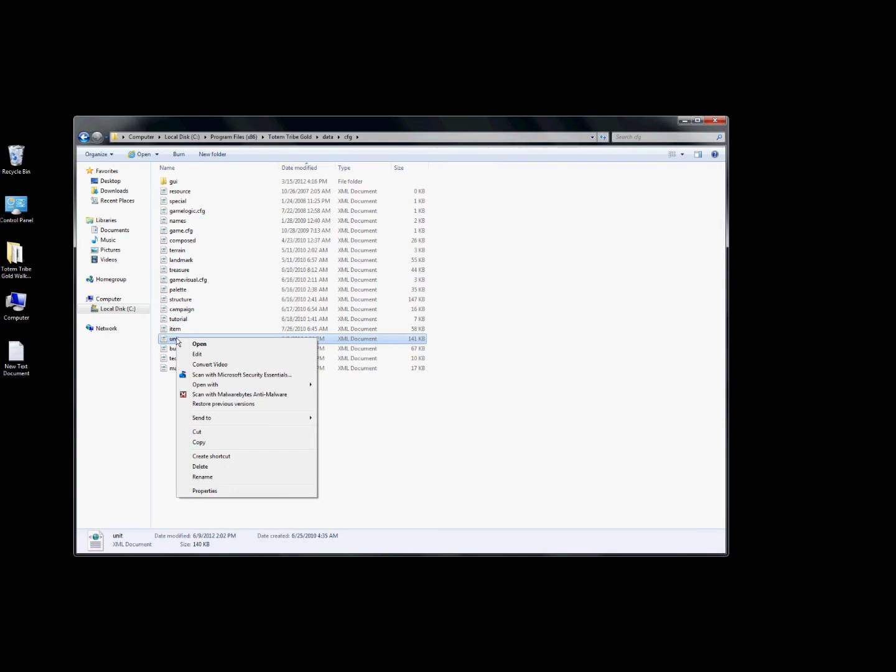
Step: View the Users group's permissions on the unit file's Security tab
click(216, 491)
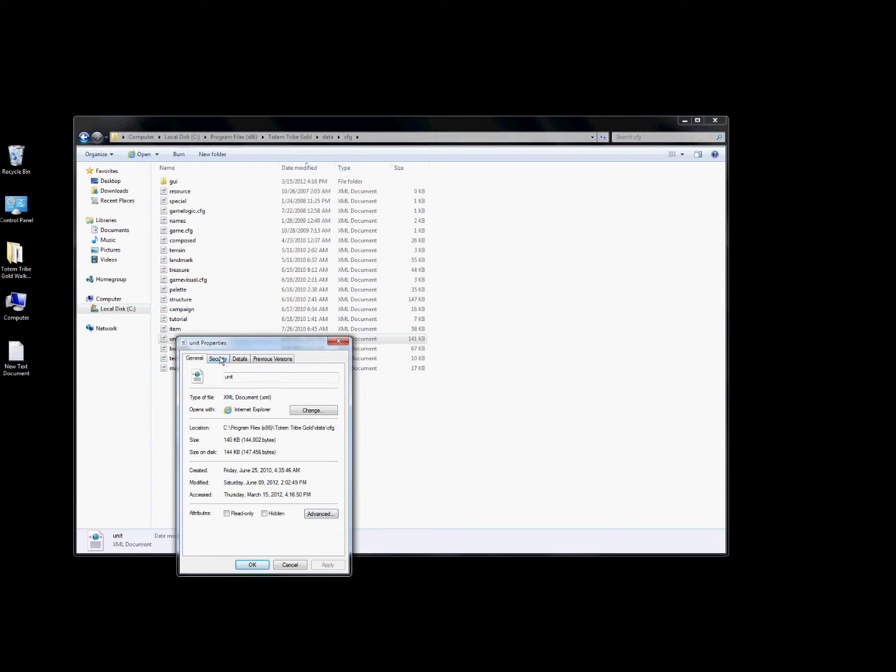
click(220, 360)
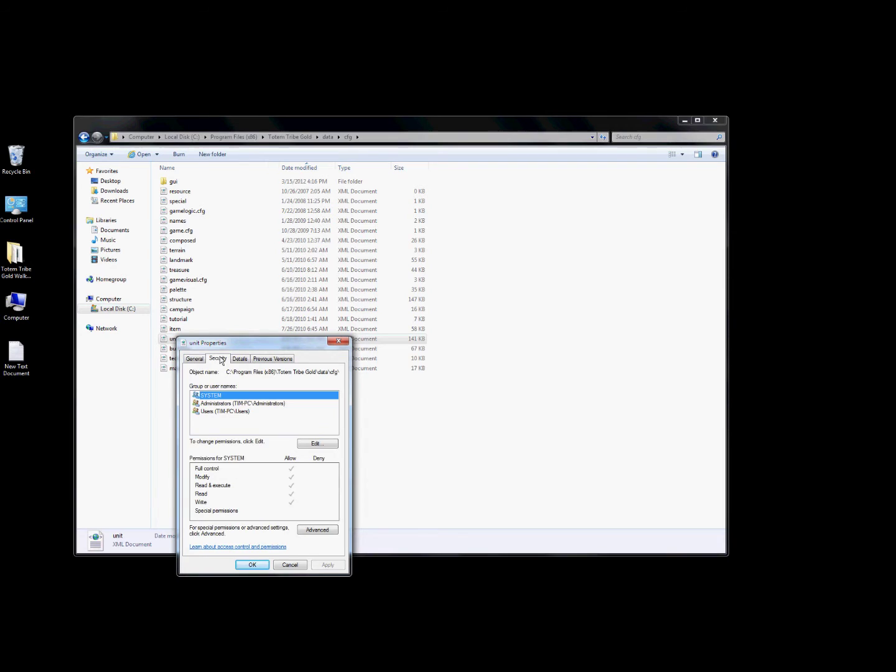
click(209, 412)
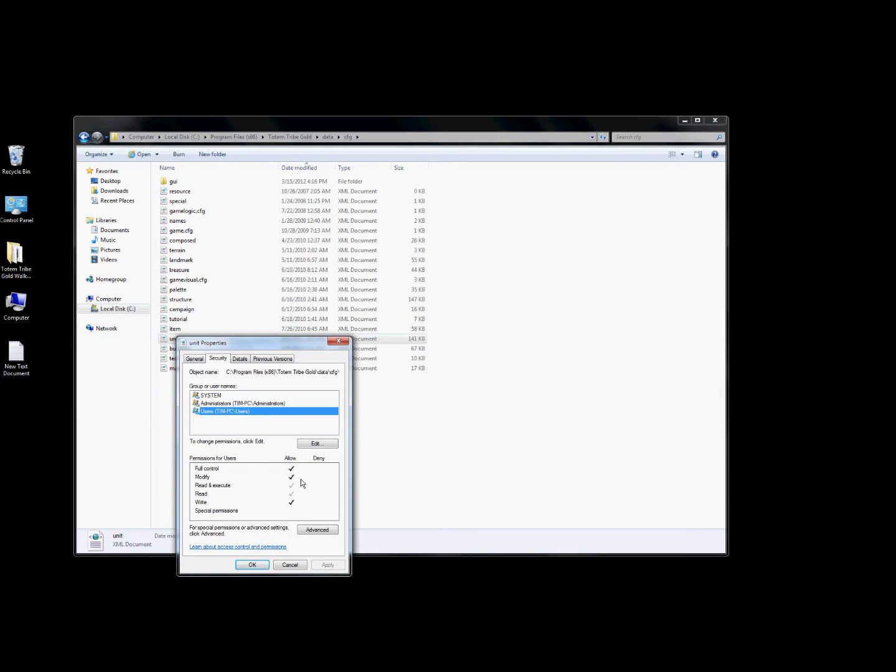
Step: Allow Users Full control on the unit file, apply it, and close Properties
click(314, 443)
click(231, 438)
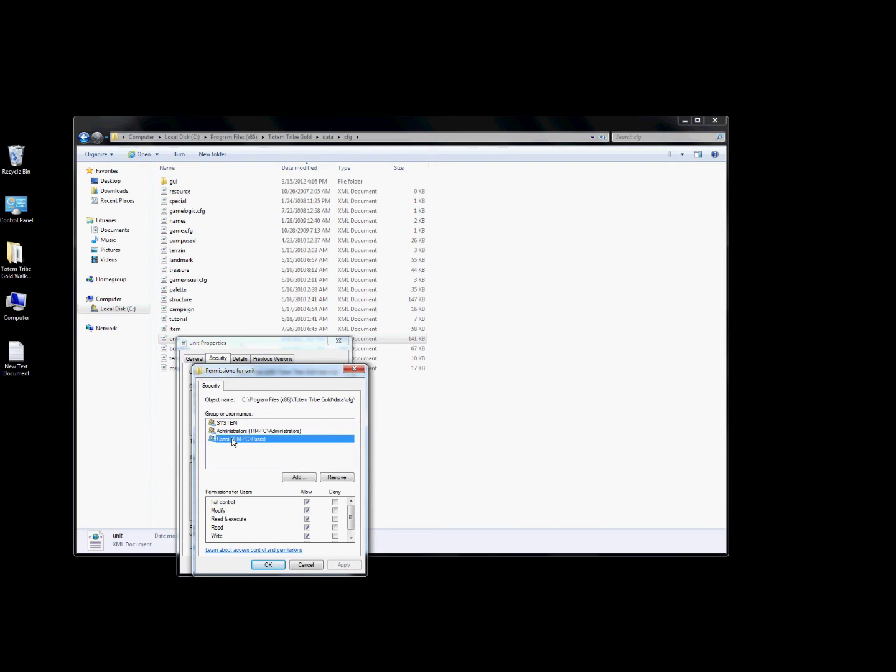
click(308, 501)
click(307, 510)
click(307, 535)
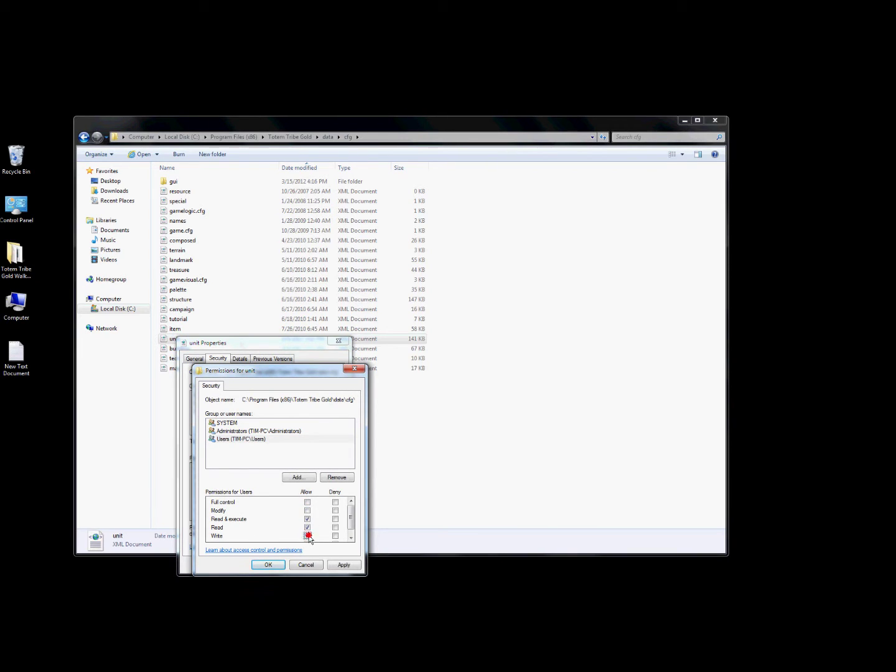
click(307, 502)
click(344, 565)
click(269, 565)
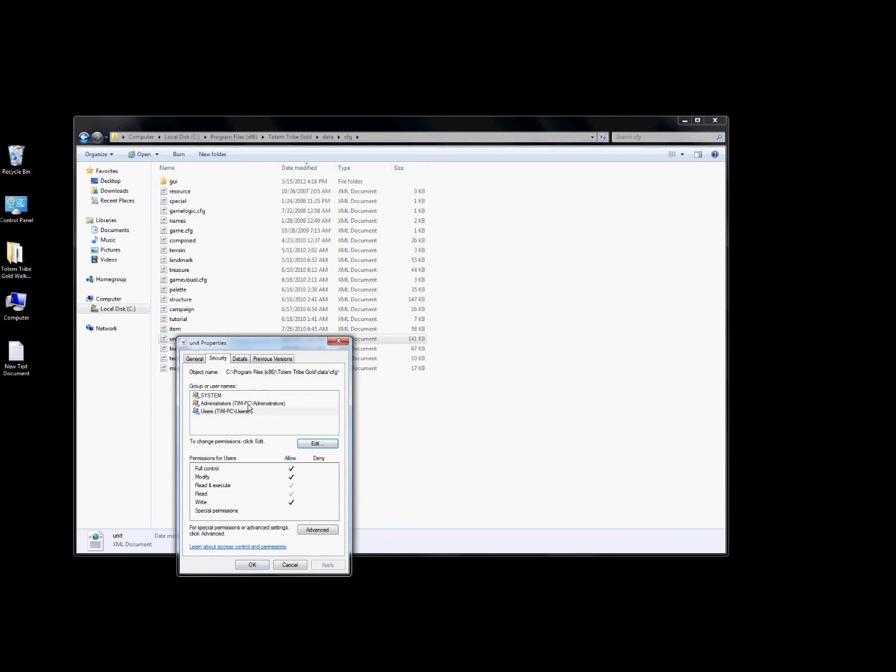
click(338, 341)
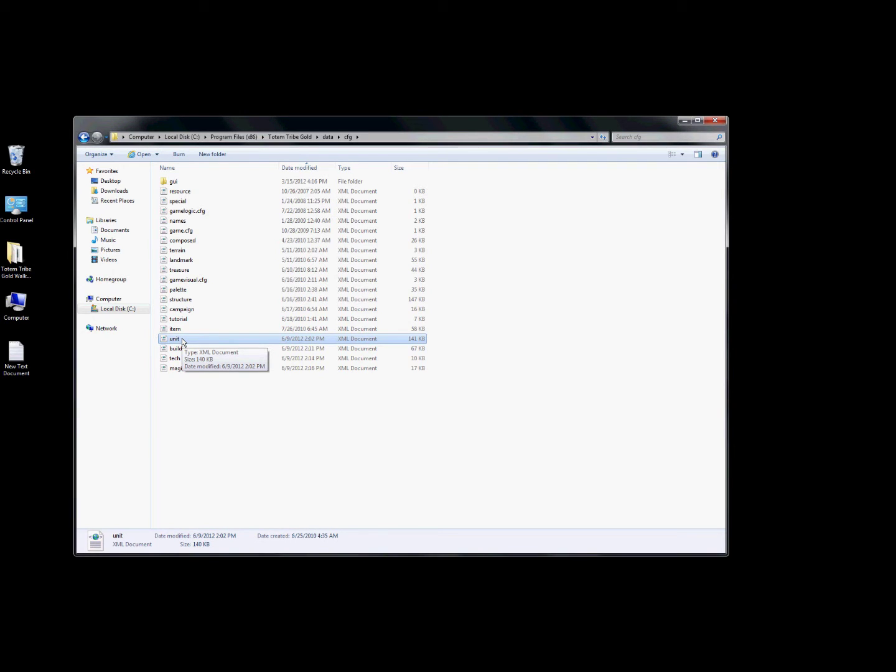
Step: Open the unit XML file with WordPad
right_click(182, 341)
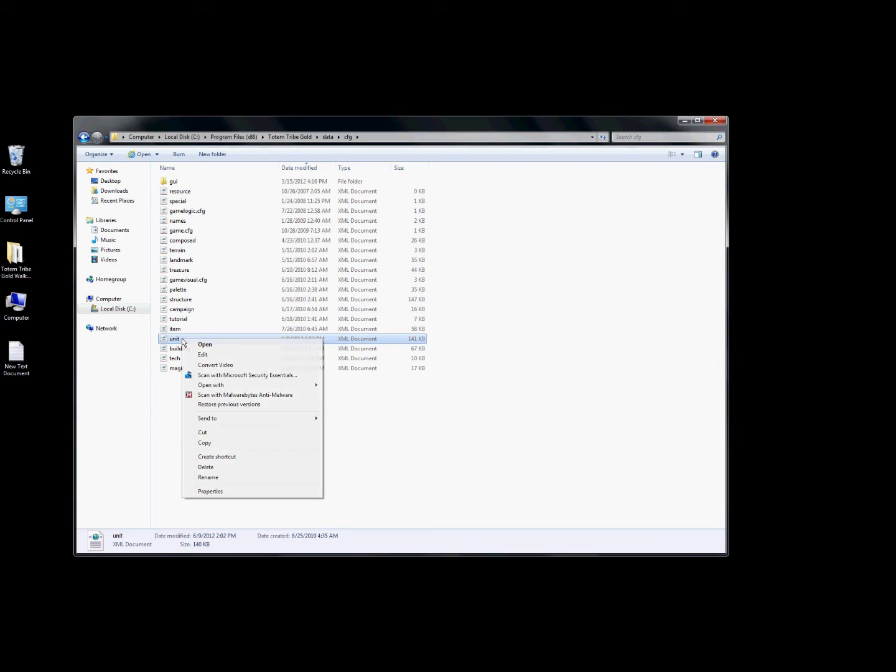
mouse_move(248, 386)
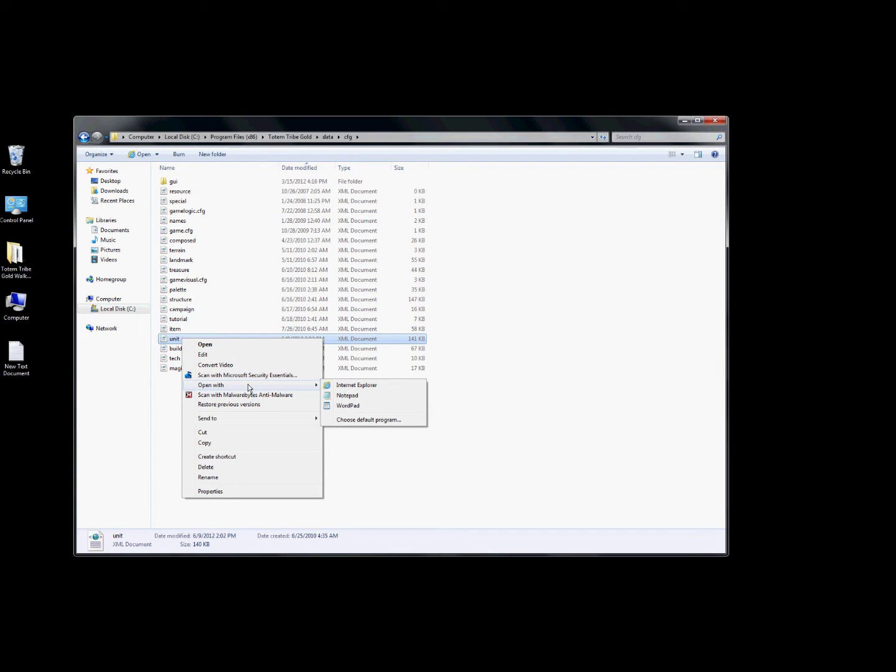
click(350, 404)
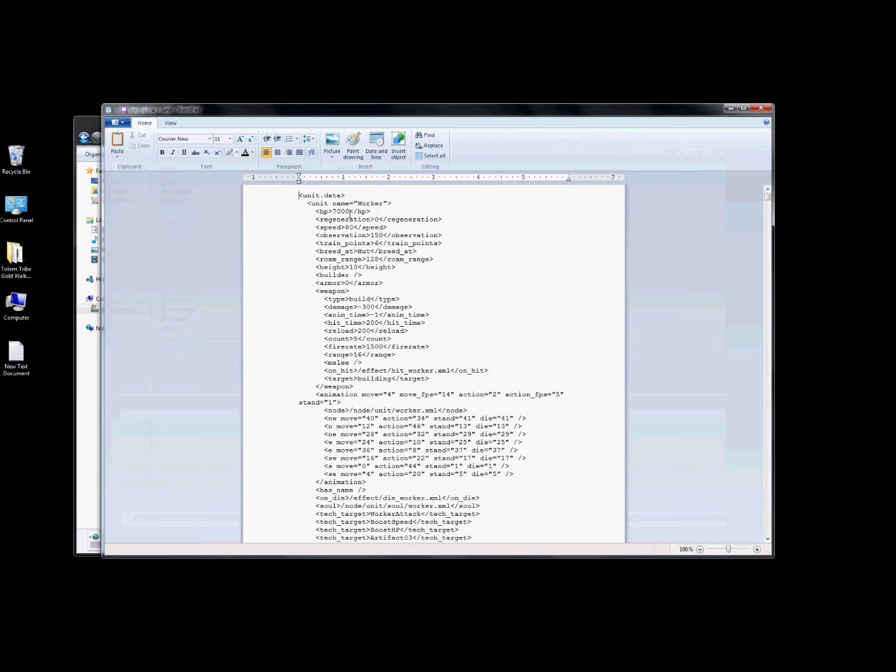
click(350, 212)
scroll(548, 401, down, 15)
scroll(547, 401, down, 15)
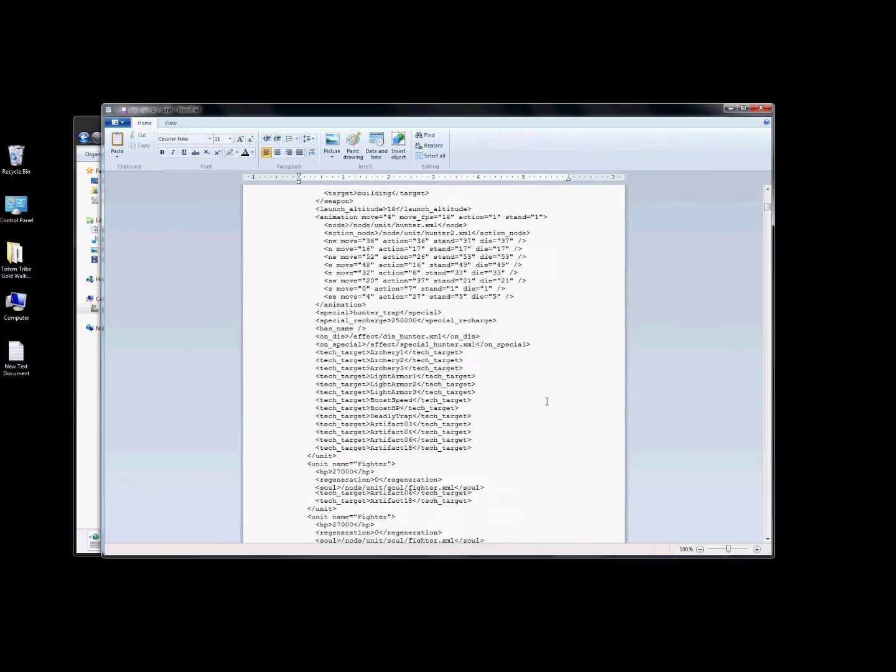
scroll(545, 401, down, 15)
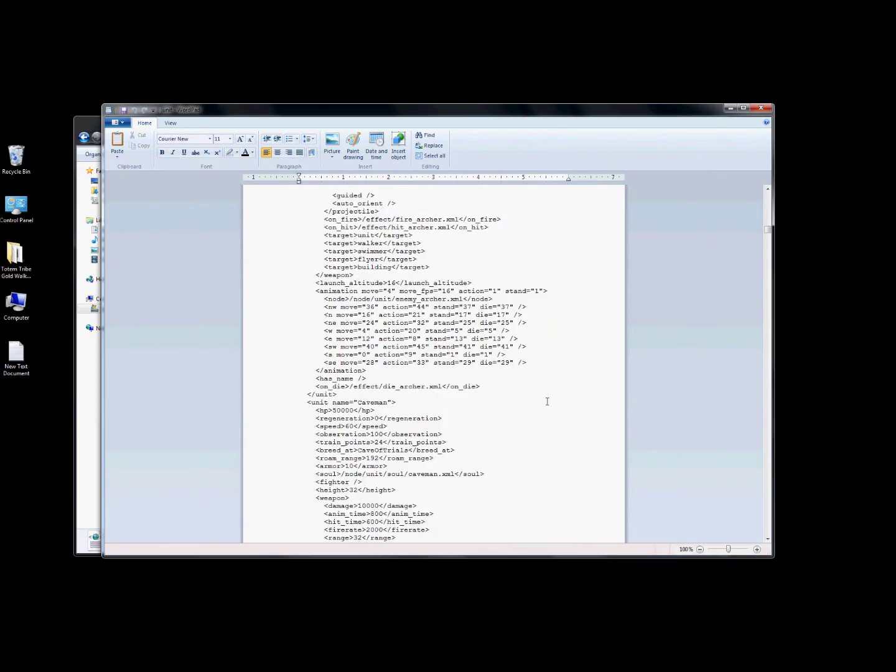
scroll(527, 402, down, 10)
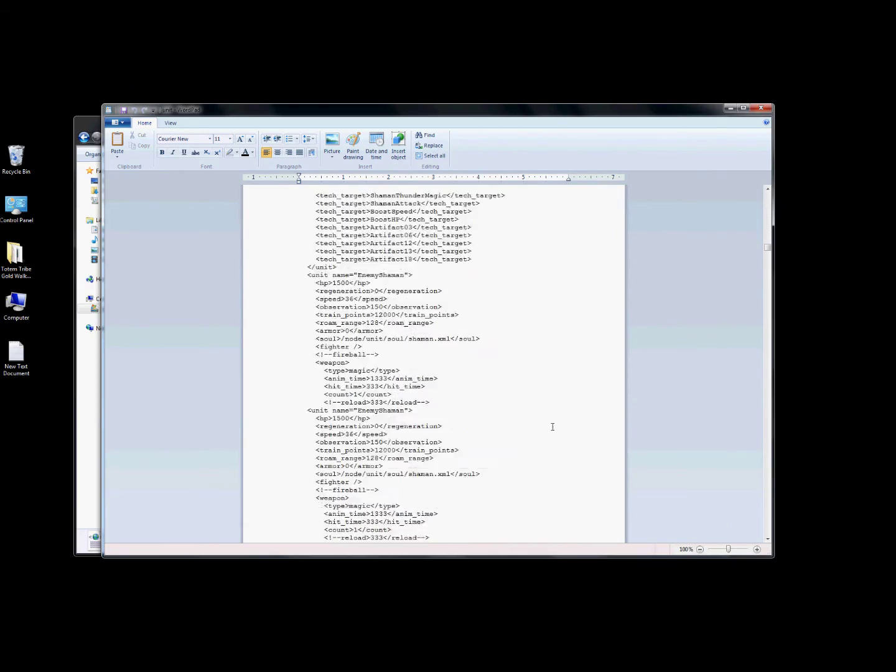
drag(769, 252, 770, 439)
scroll(539, 400, up, 3)
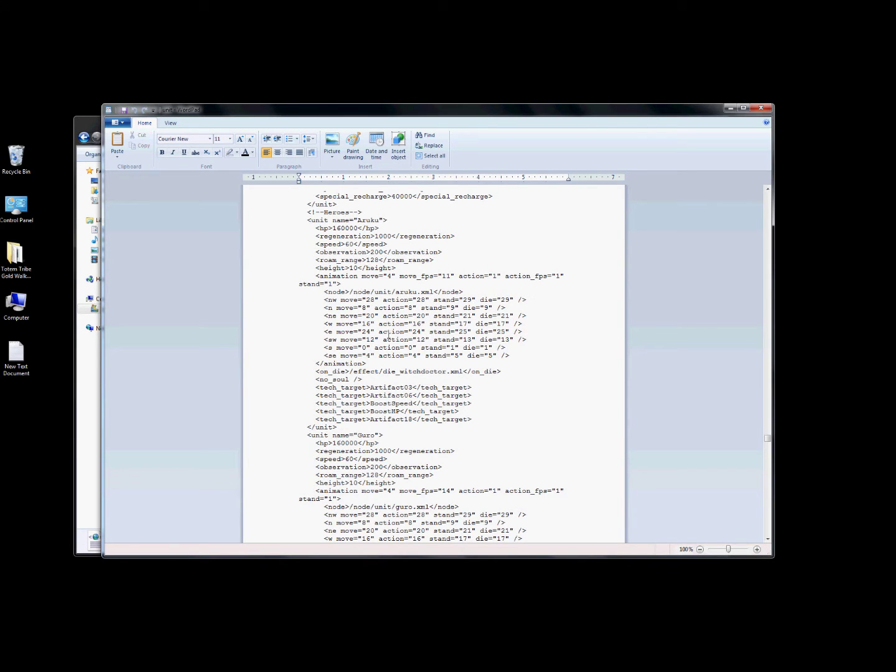
scroll(490, 427, down, 10)
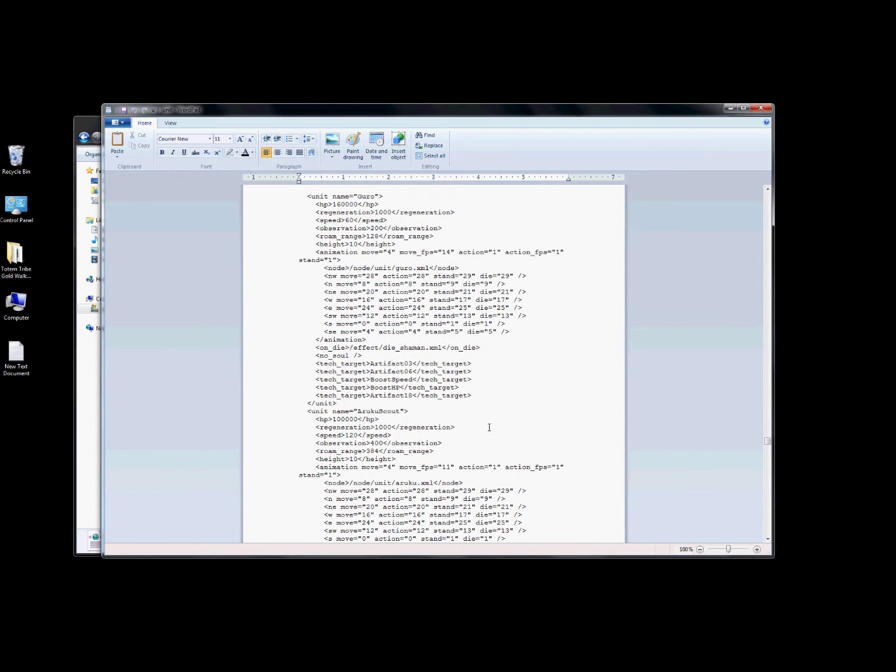
scroll(414, 412, down, 10)
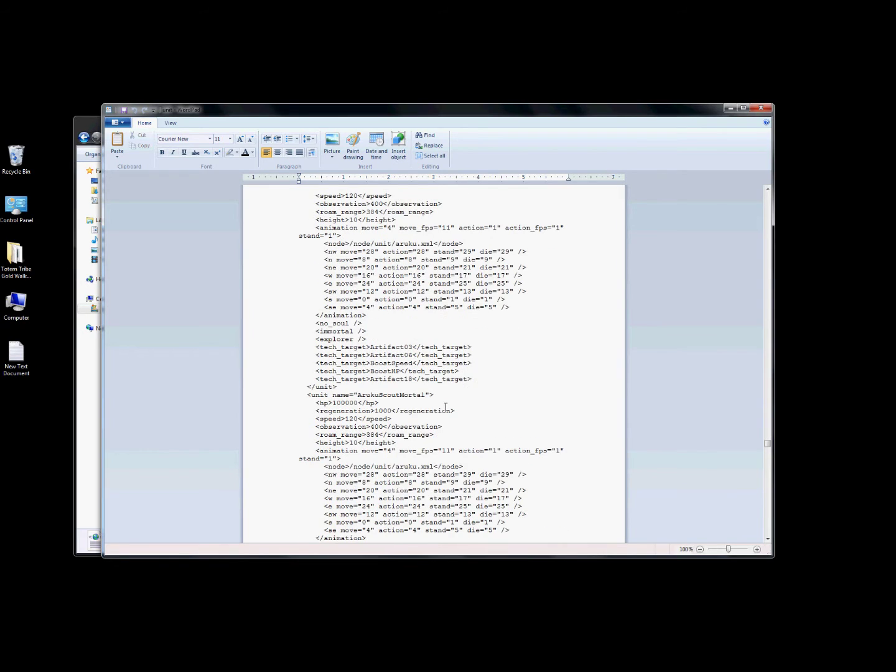
scroll(445, 407, down, 20)
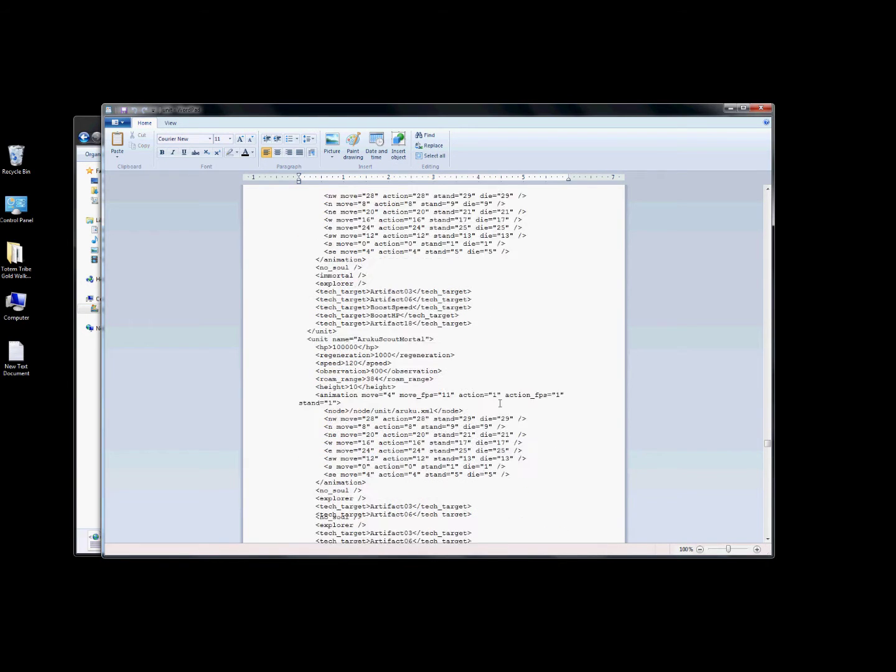
scroll(499, 402, down, 7)
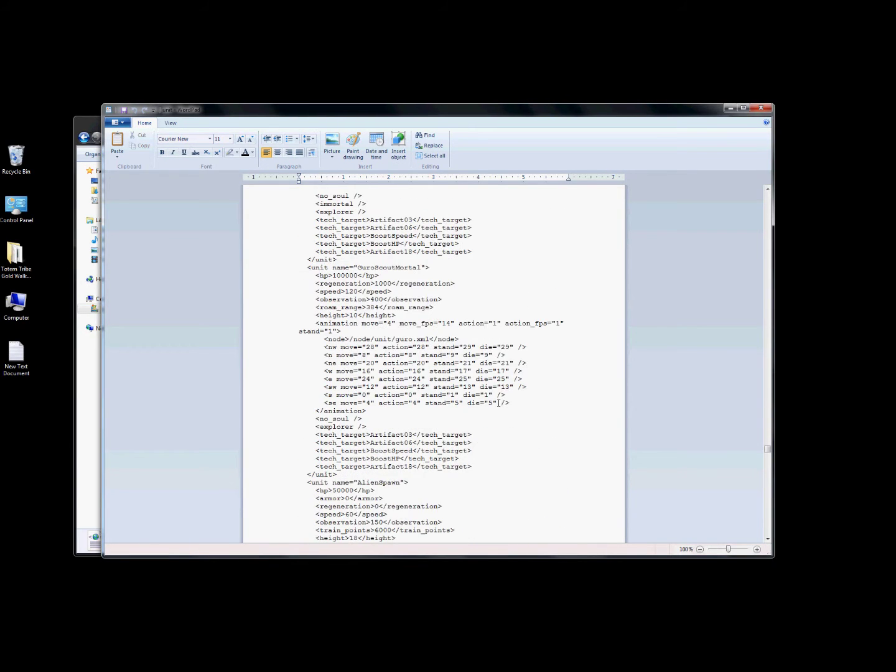
scroll(499, 403, down, 7)
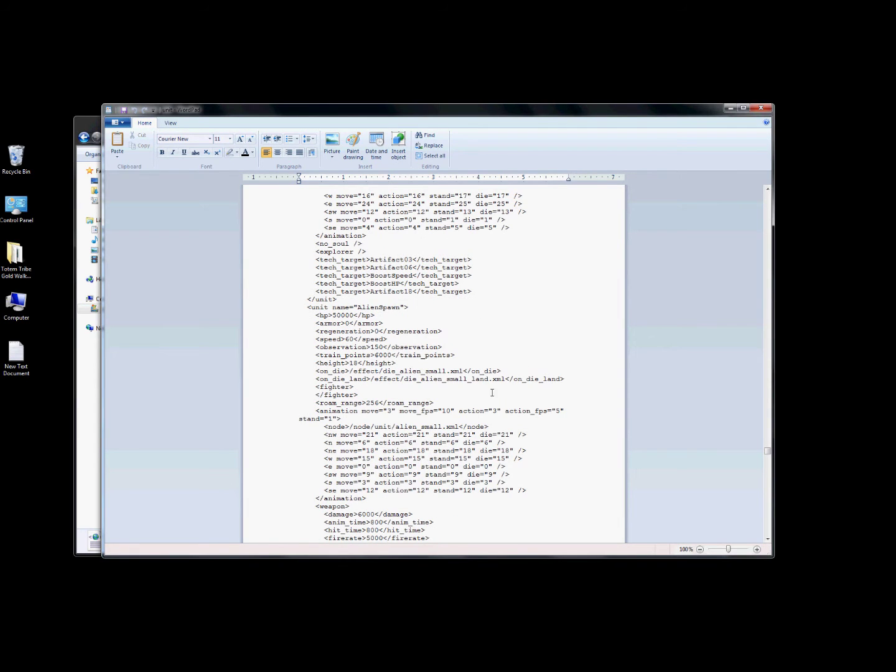
scroll(491, 405, down, 7)
scroll(491, 411, down, 20)
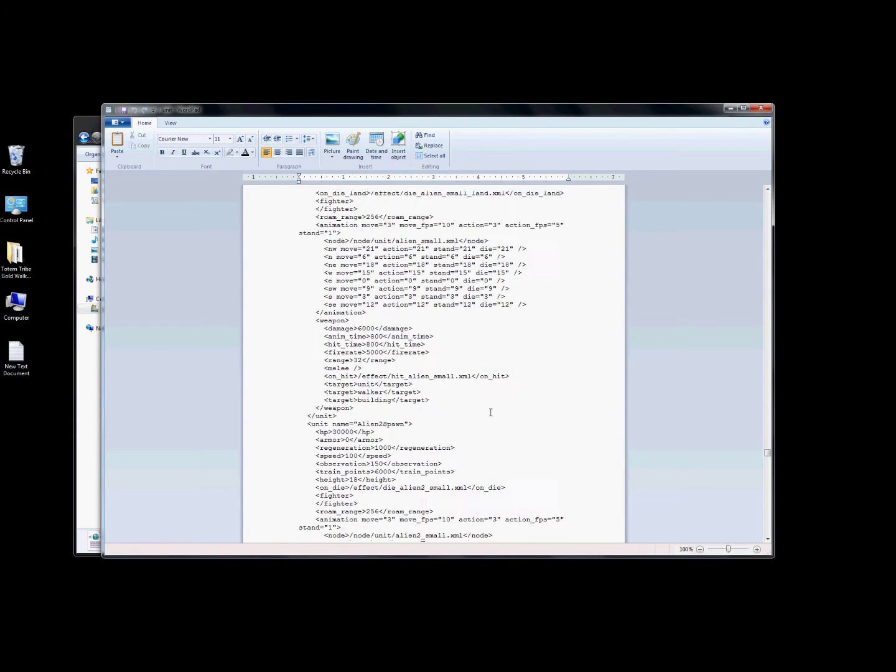
scroll(491, 411, down, 15)
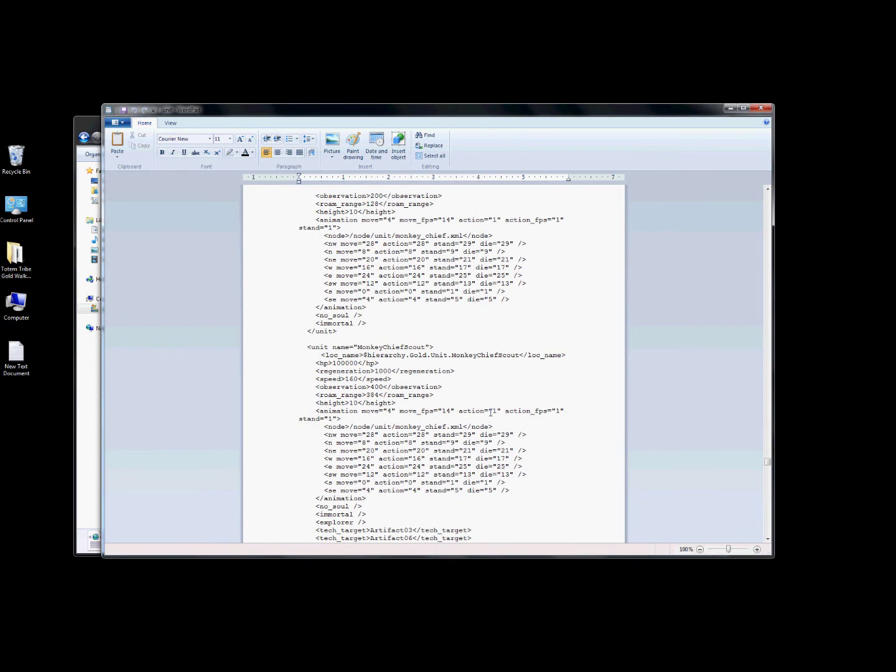
scroll(411, 298, up, 2)
scroll(411, 298, up, 3)
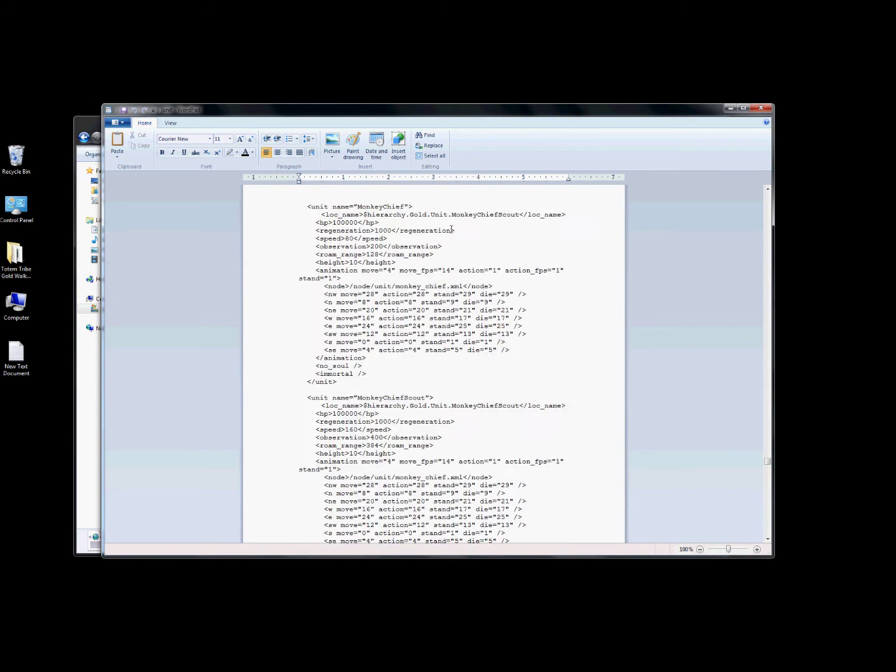
scroll(456, 402, down, 18)
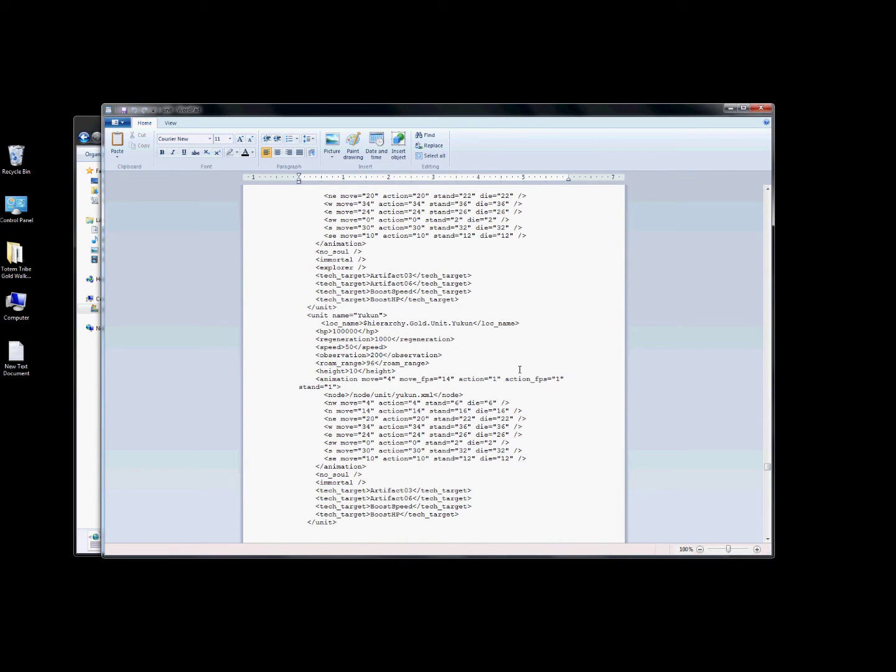
scroll(517, 392, down, 18)
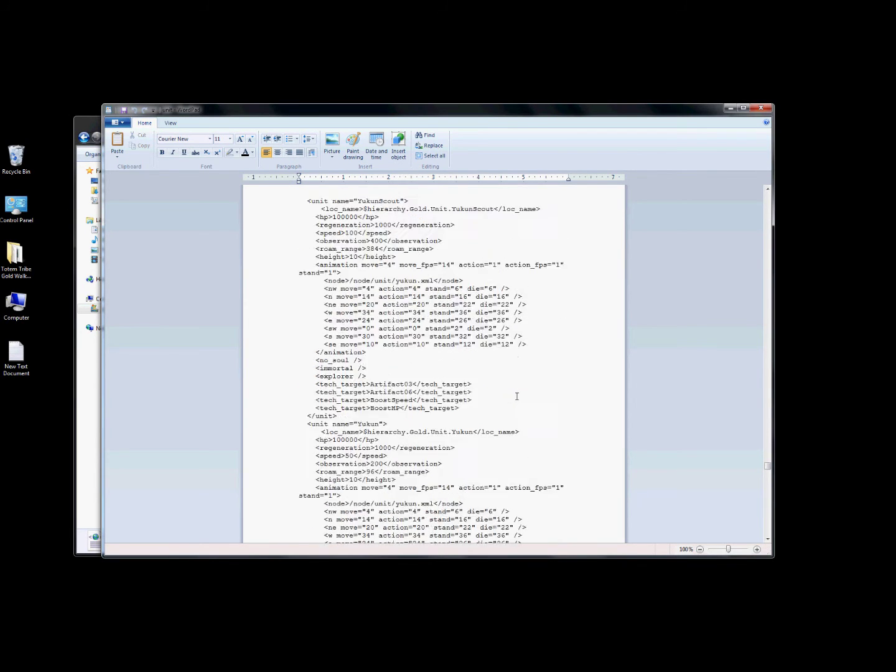
scroll(516, 395, down, 15)
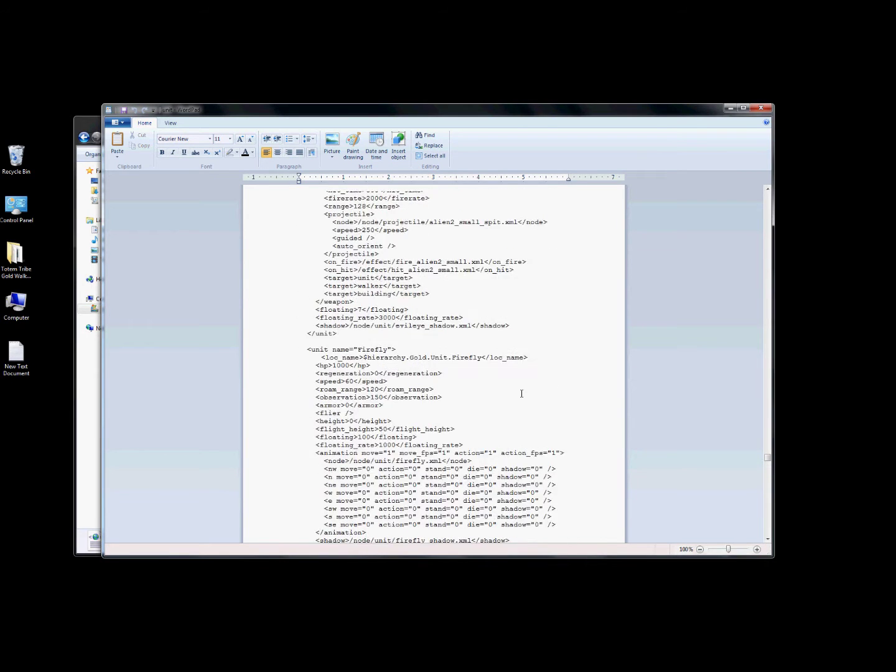
Step: Exit WordPad to return to the cfg folder listing
click(118, 122)
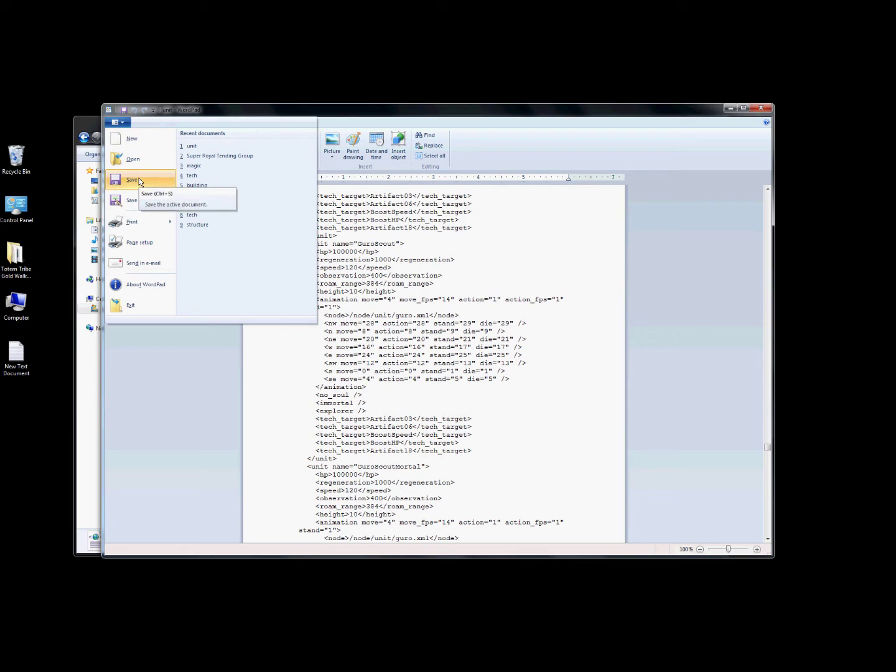
click(761, 108)
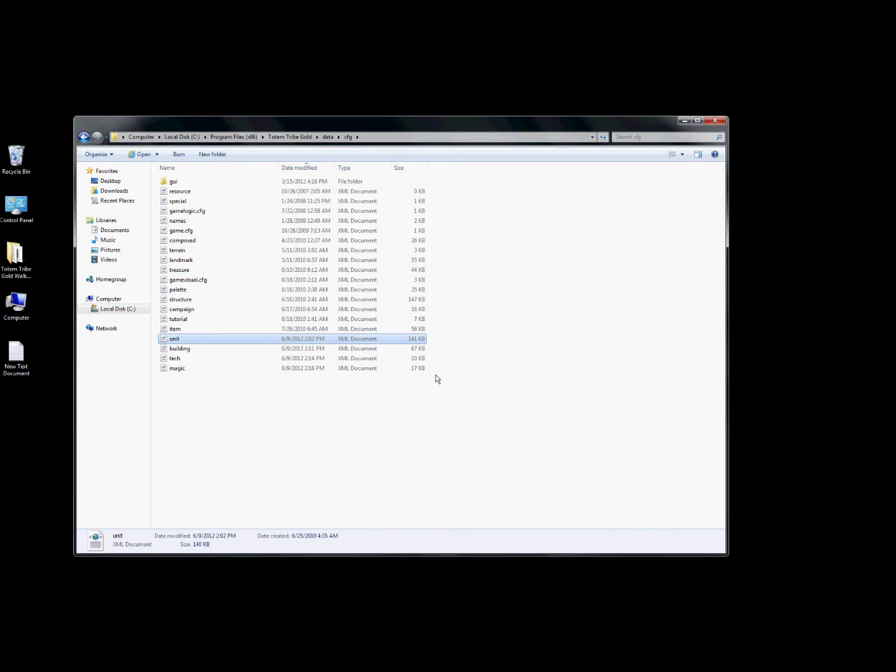
Step: Close the cfg folder window and maximize the browser on the Building Modify Cheats video
click(714, 121)
key(alt+Tab)
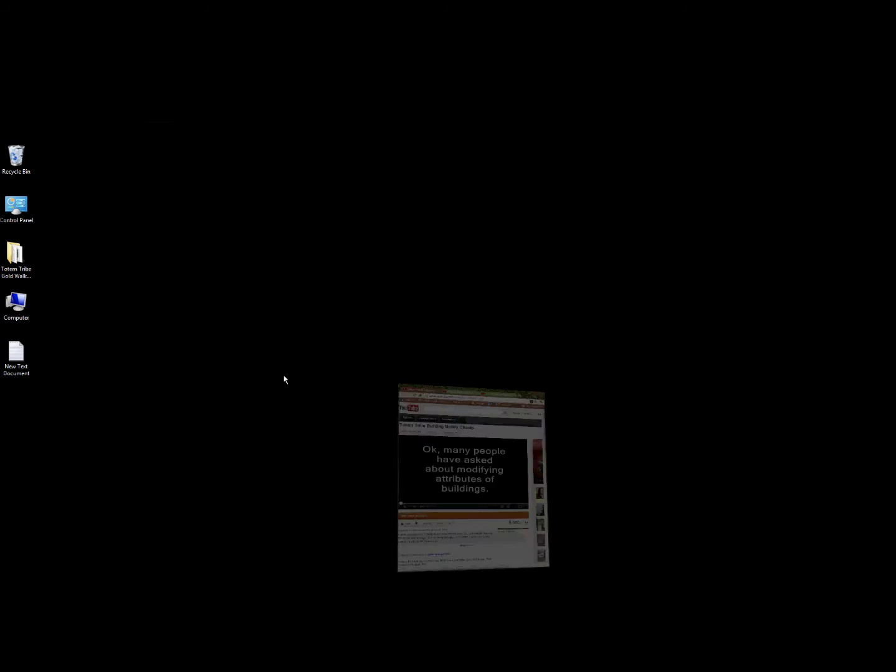
click(824, 105)
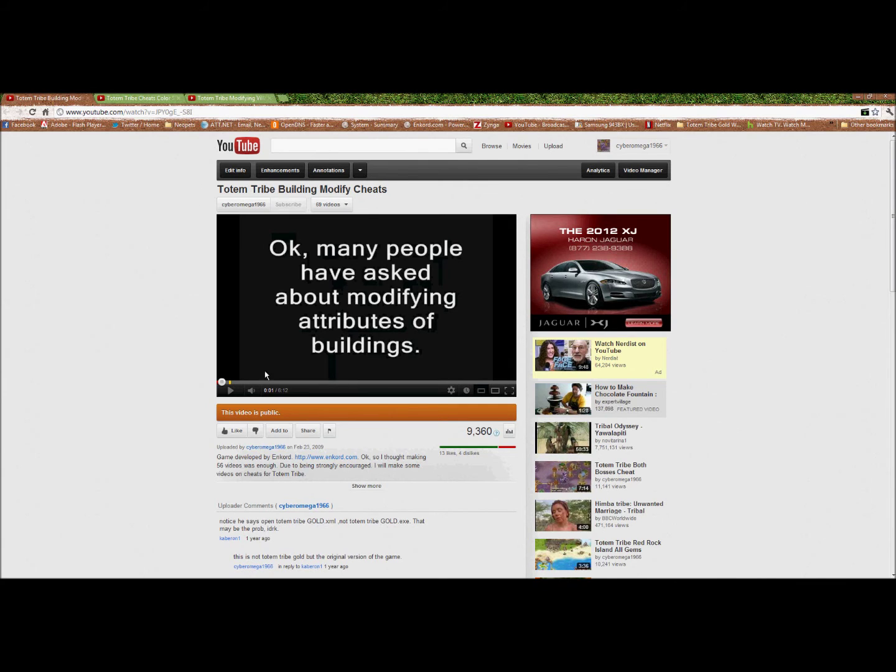
click(308, 433)
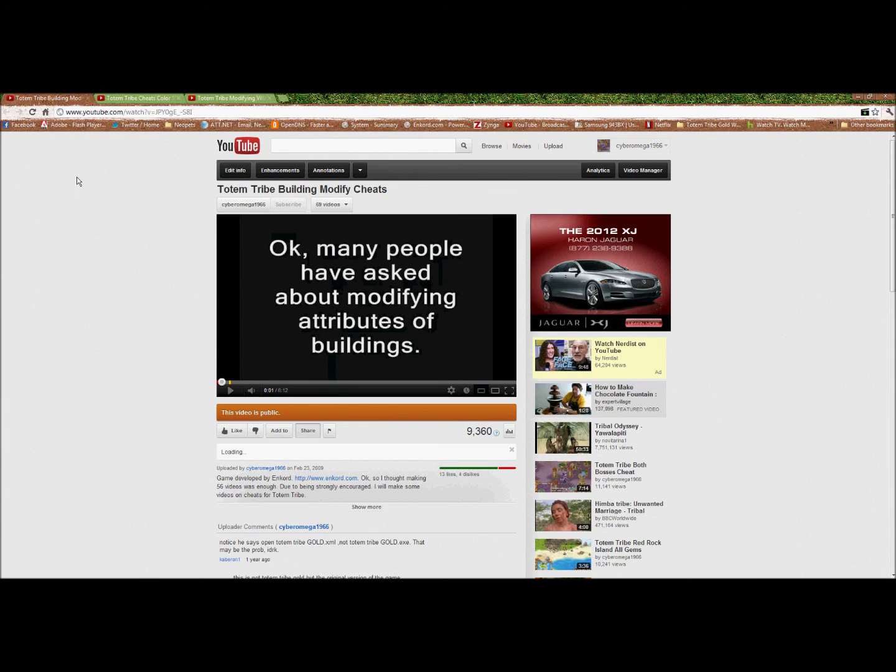
Step: Check the other two video tabs, then return to the Building Modify Cheats share link
click(137, 99)
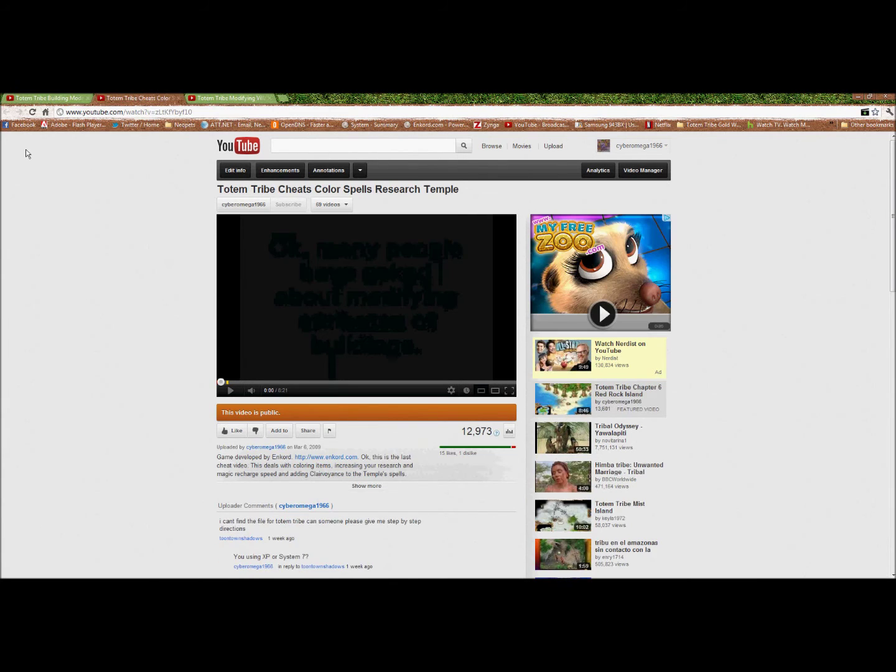
click(222, 100)
click(308, 430)
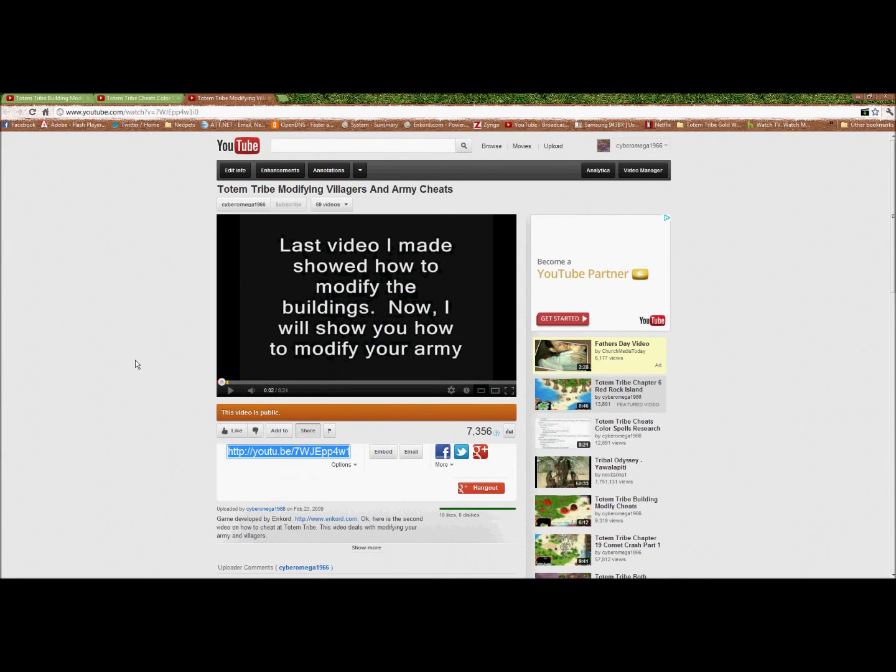
click(56, 98)
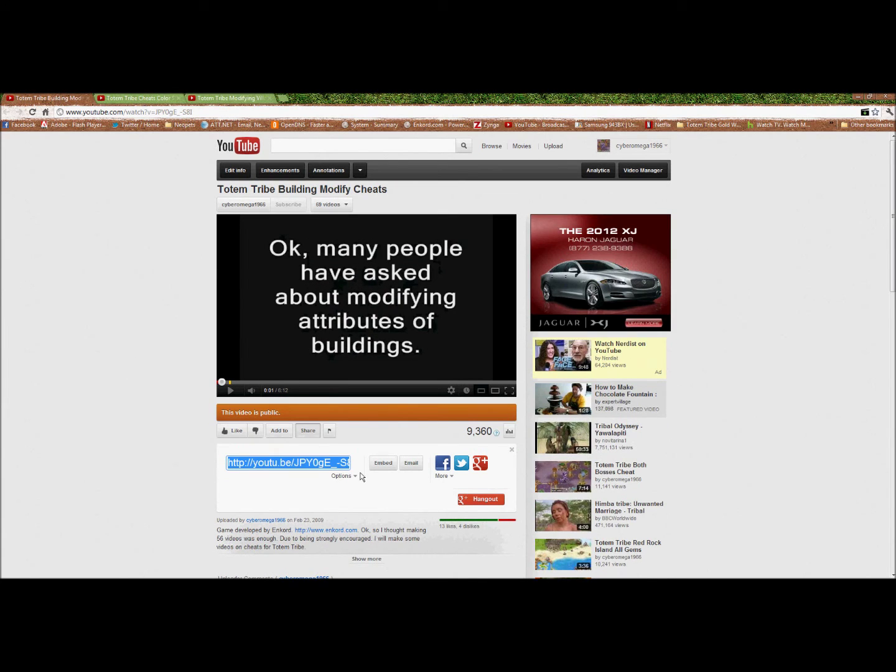
right_click(322, 467)
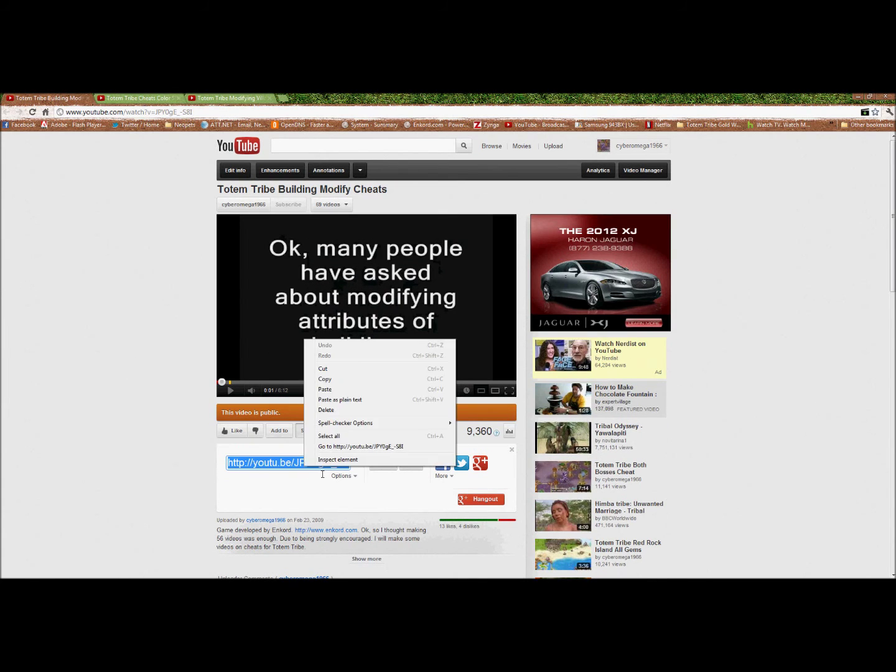
click(332, 379)
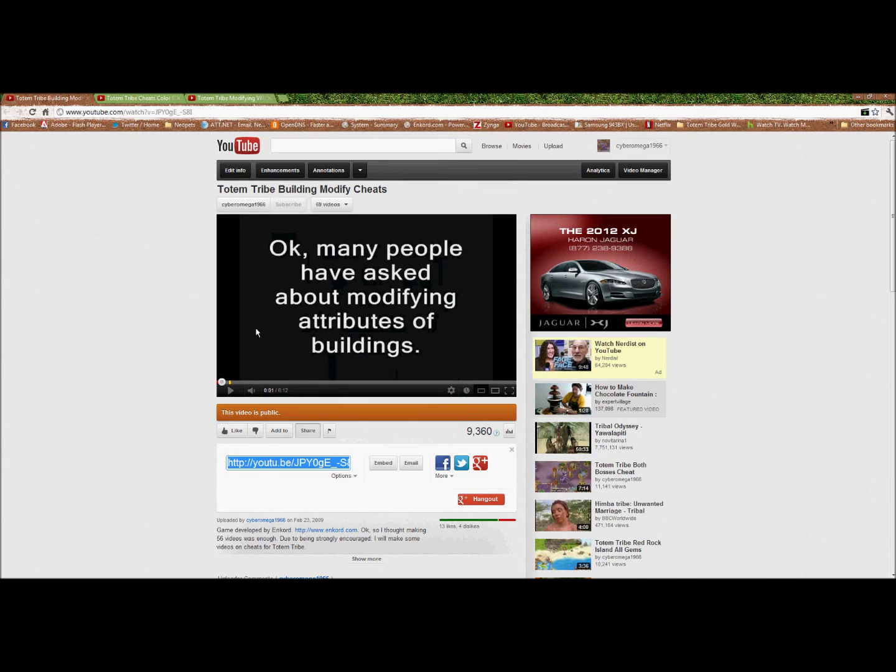
click(305, 145)
right_click(306, 146)
click(345, 196)
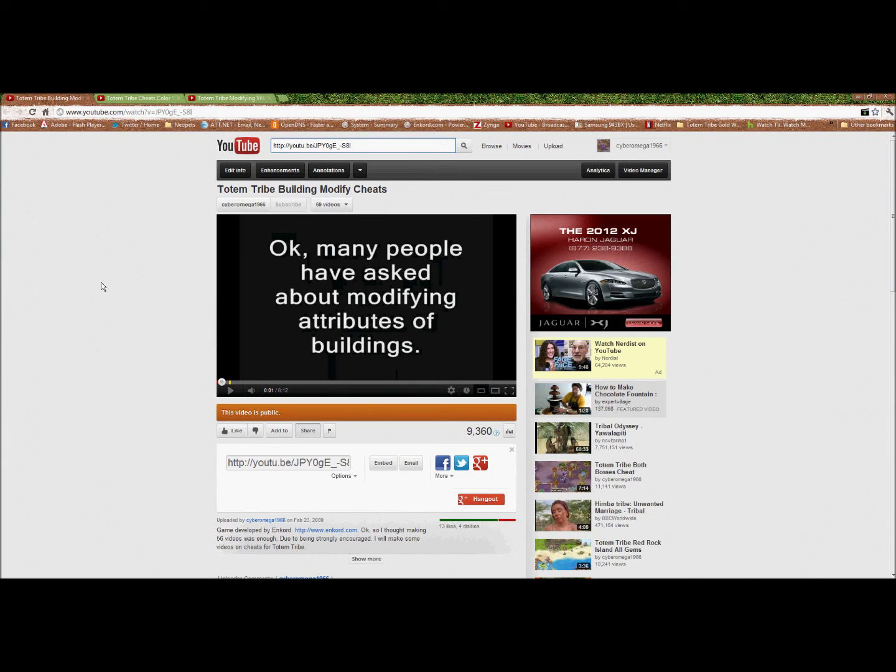
click(137, 98)
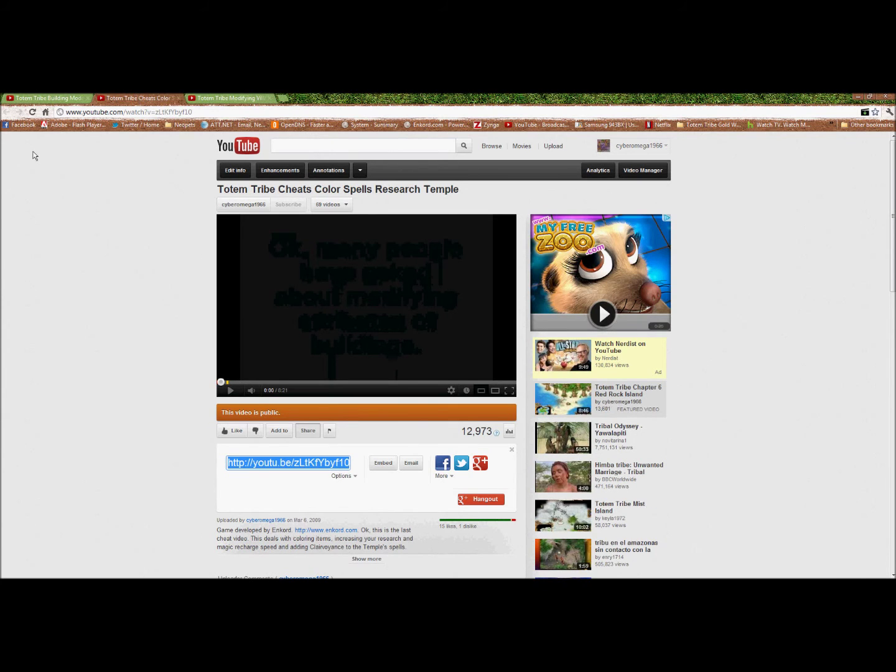
right_click(328, 462)
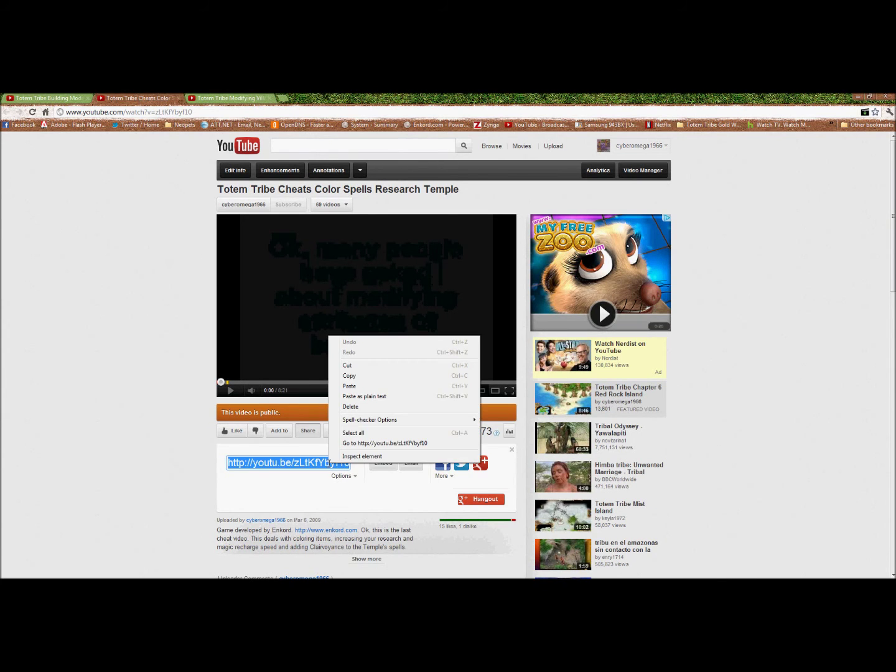
click(358, 376)
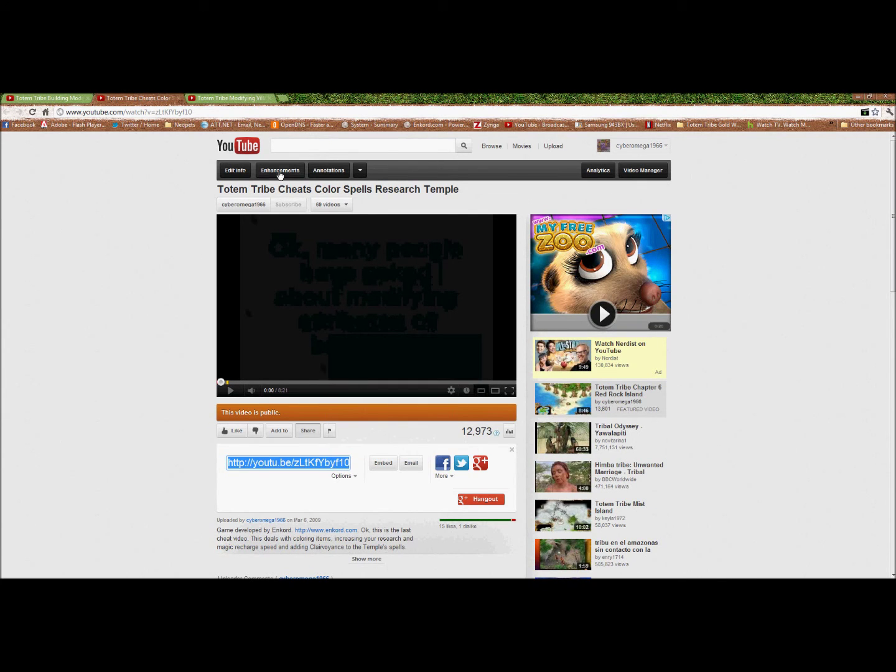
right_click(308, 148)
click(340, 192)
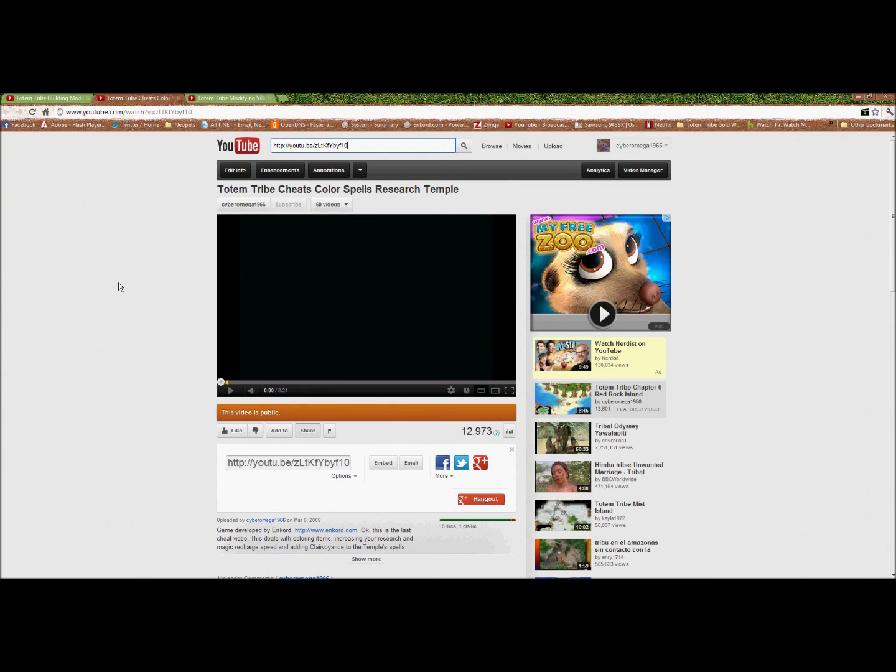
Step: Paste the Modifying Villagers And Army Cheats share link into the search box, then close Chrome
click(221, 98)
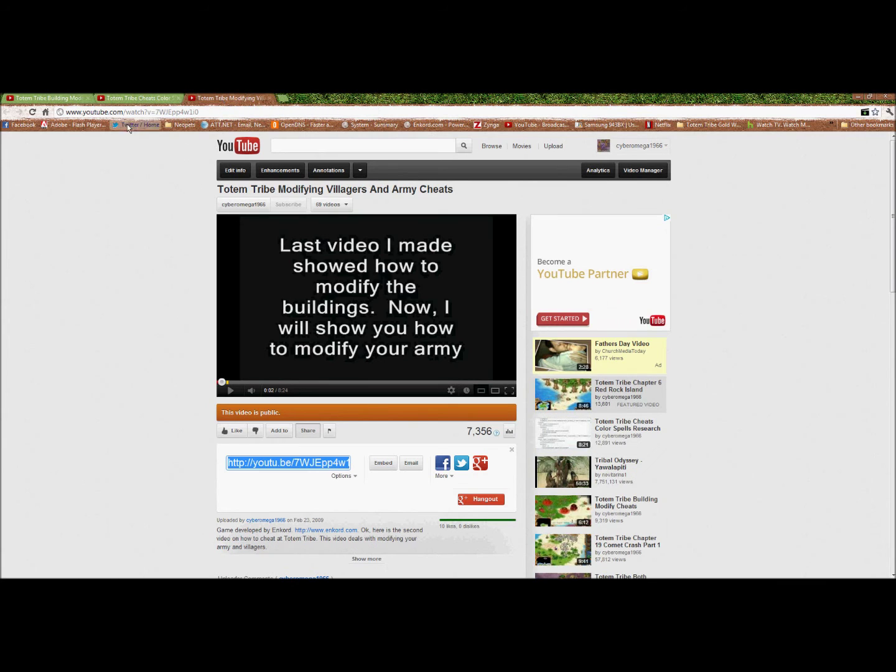
right_click(293, 463)
click(325, 375)
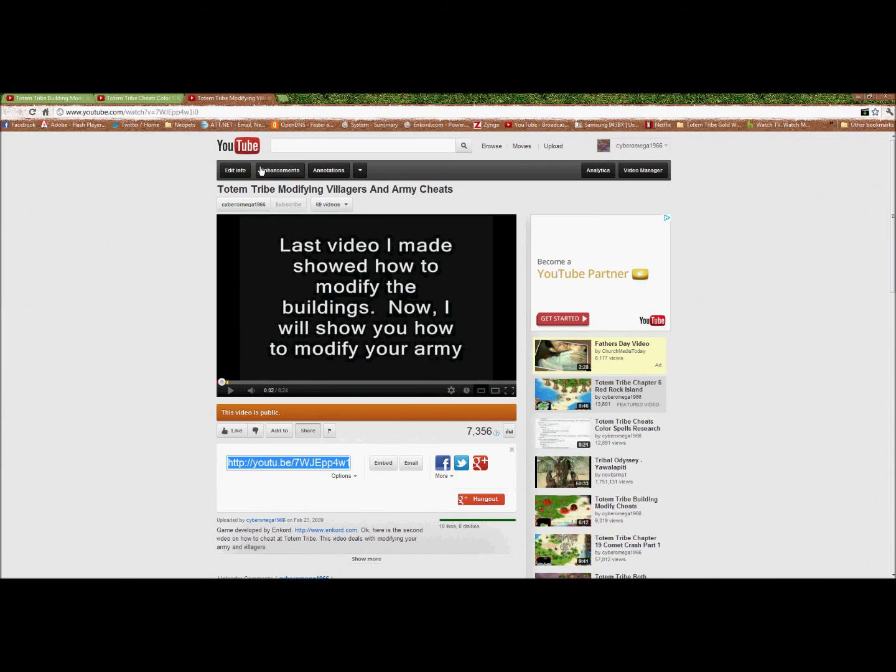
click(305, 145)
right_click(305, 143)
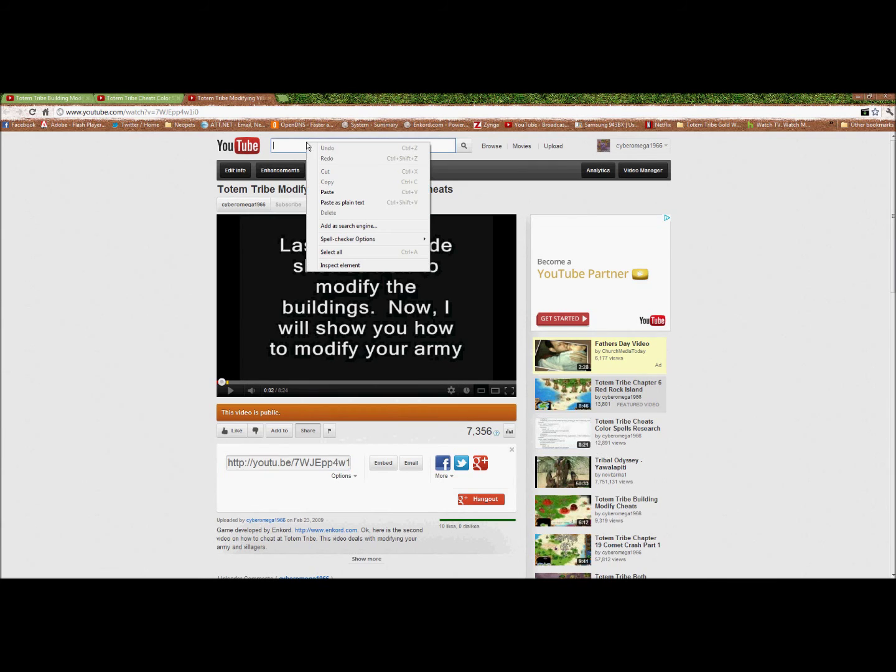
click(327, 193)
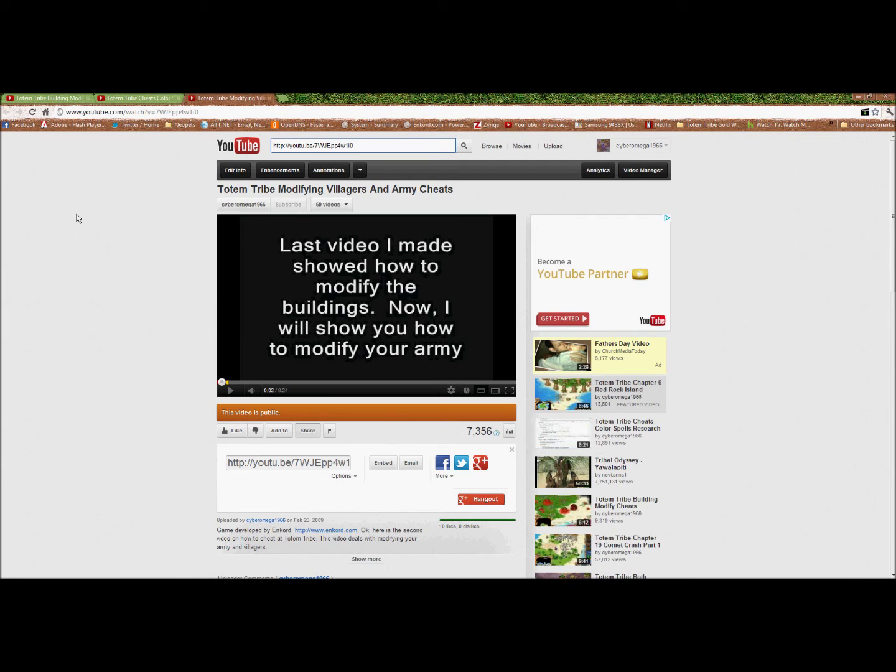
click(884, 97)
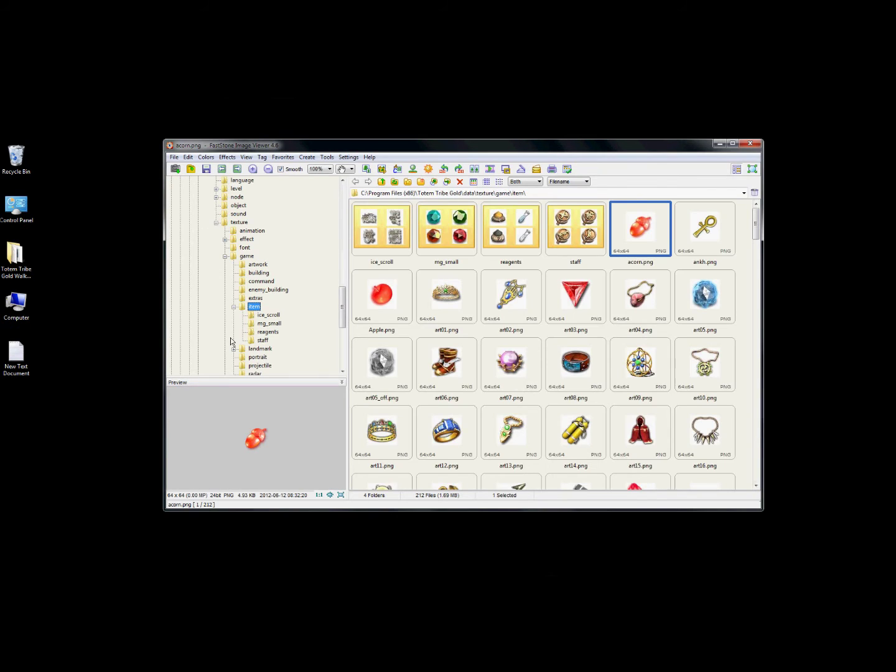
Step: Collapse the Computer node in the folder tree so only Local Disk (C:) and BD-RE Drive (D:) show
drag(342, 314, 343, 213)
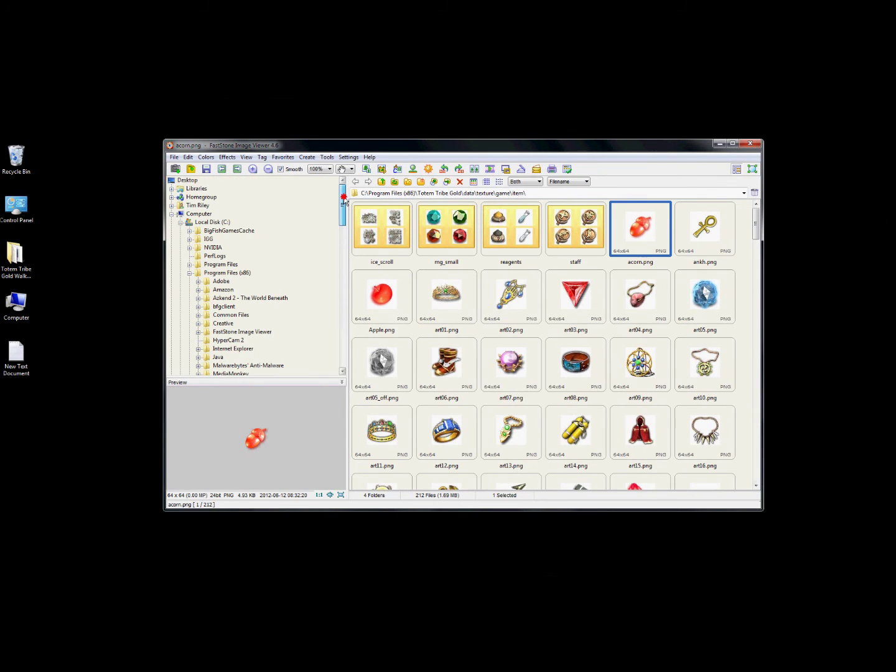
click(171, 214)
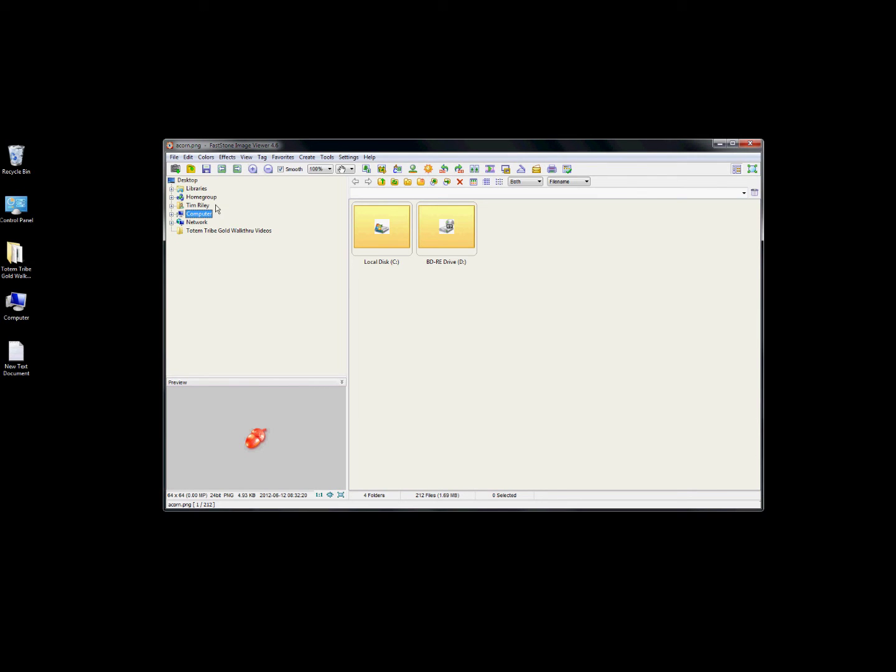
Step: Expand Computer and open Totem Tribe Gold's data\texture\game\item folder
click(172, 214)
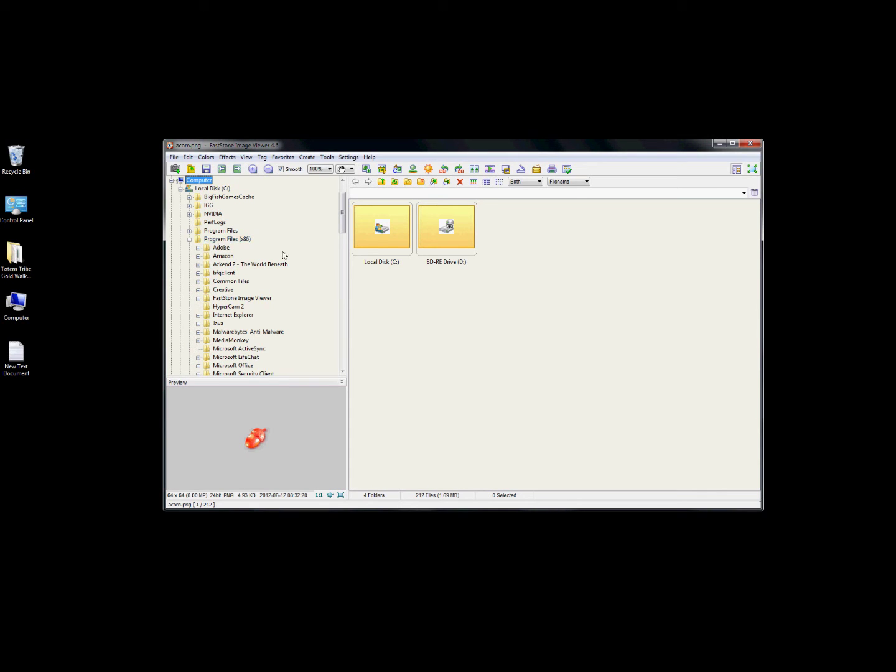
click(342, 372)
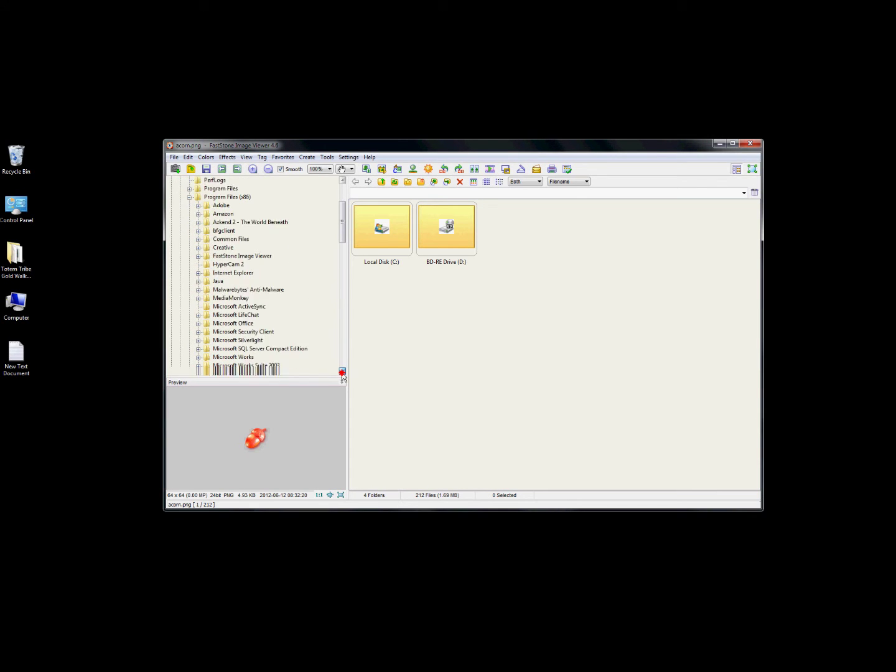
drag(342, 374, 342, 373)
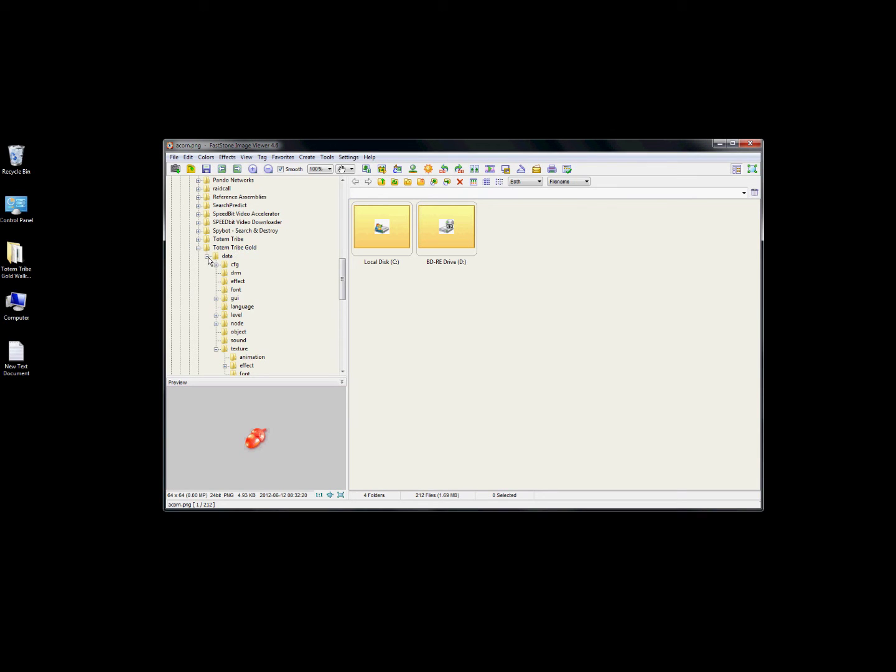
scroll(343, 303, down, 5)
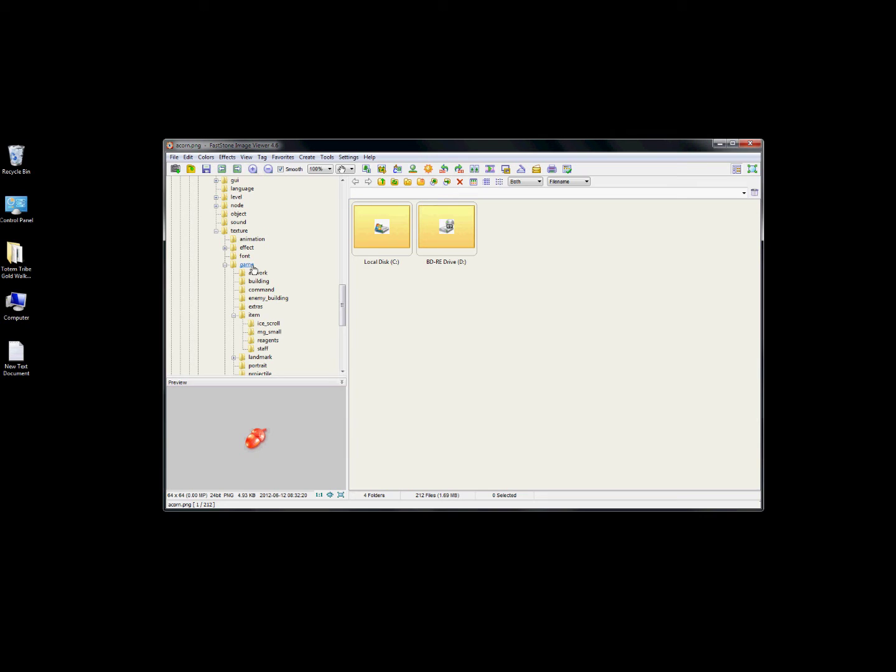
click(254, 315)
Step: Expand the original Totem Tribe's folder down through texture and game
drag(342, 315, 341, 270)
click(199, 282)
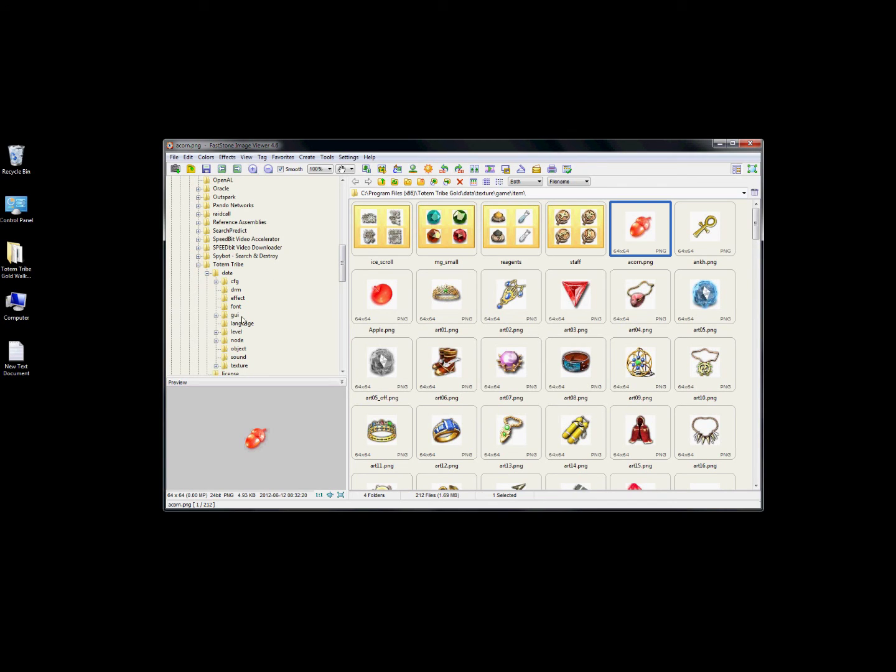
click(214, 367)
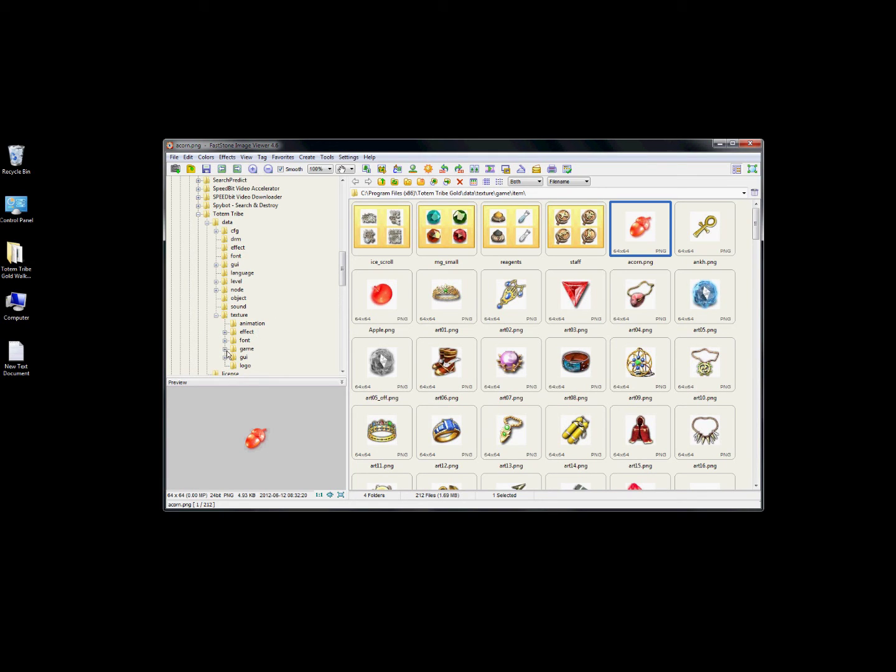
click(225, 350)
Step: View the original Totem Tribe item textures for comparison
click(254, 308)
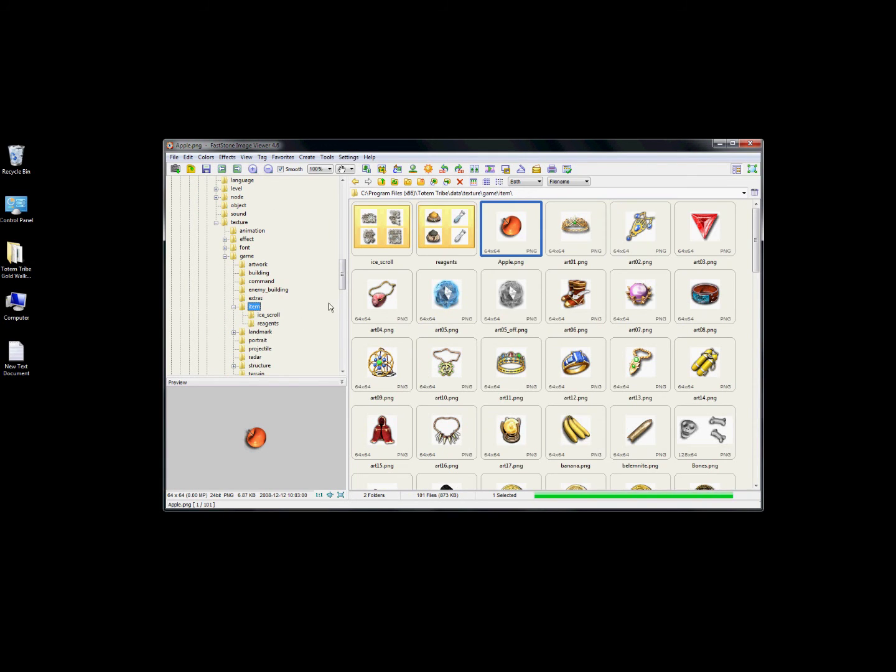
drag(345, 274, 343, 249)
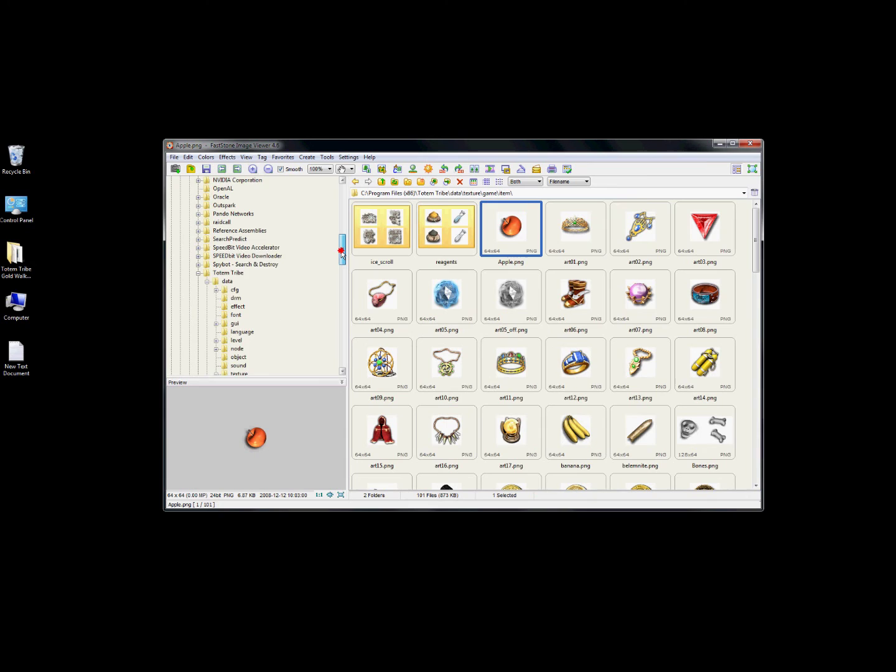
click(228, 272)
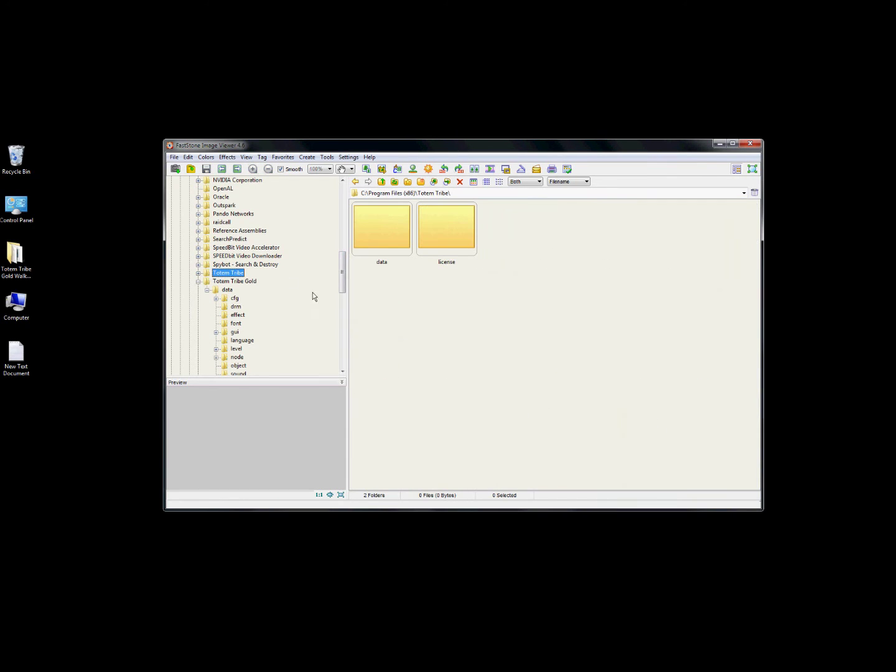
drag(340, 282, 341, 331)
Step: Return to Totem Tribe Gold's item folder and open gem_blue.png full screen
click(255, 221)
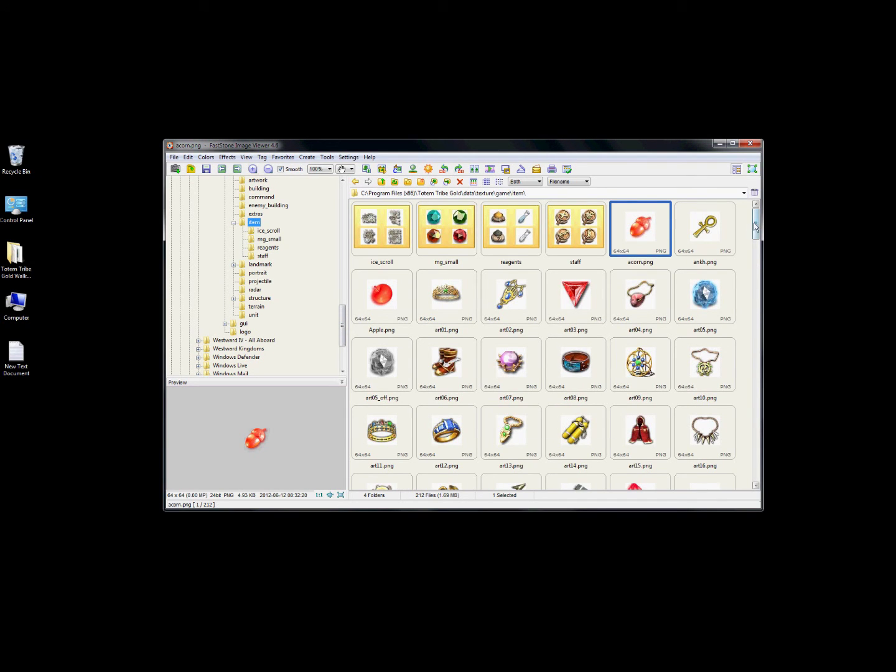
drag(754, 225, 785, 339)
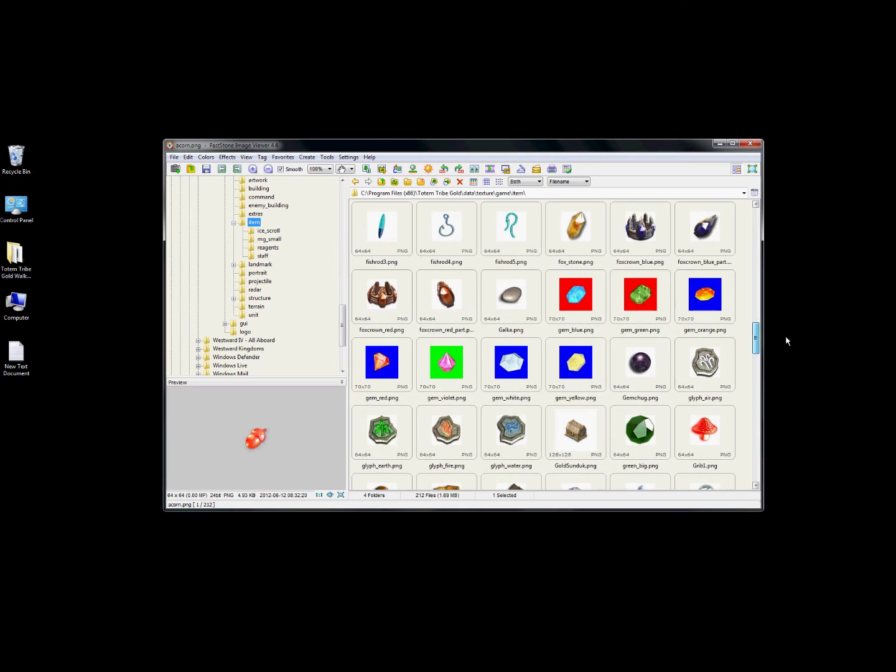
double_click(577, 302)
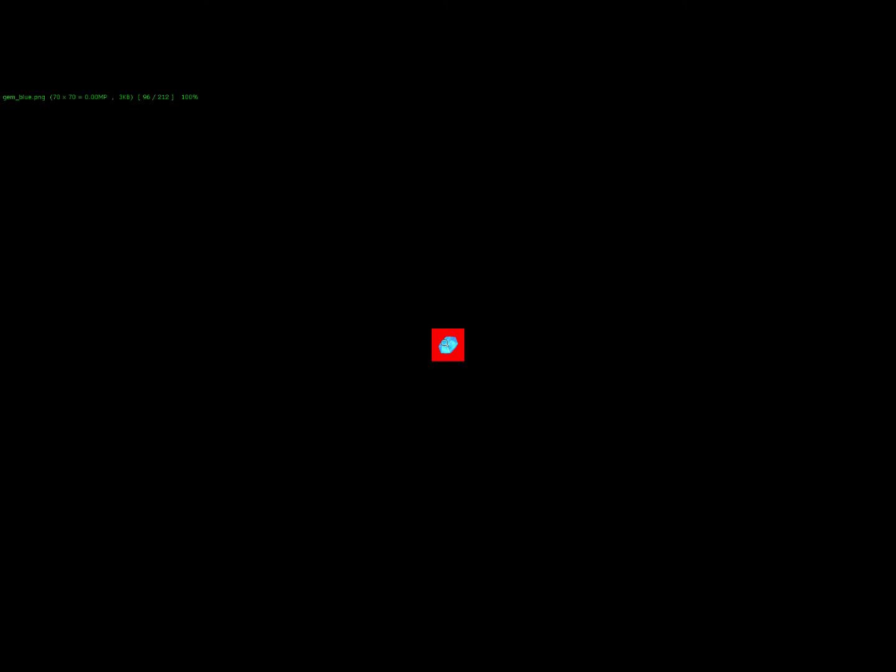
Step: Apply a blue border to gem_blue.png with Effects > Border Effects
right_click(455, 288)
mouse_move(500, 394)
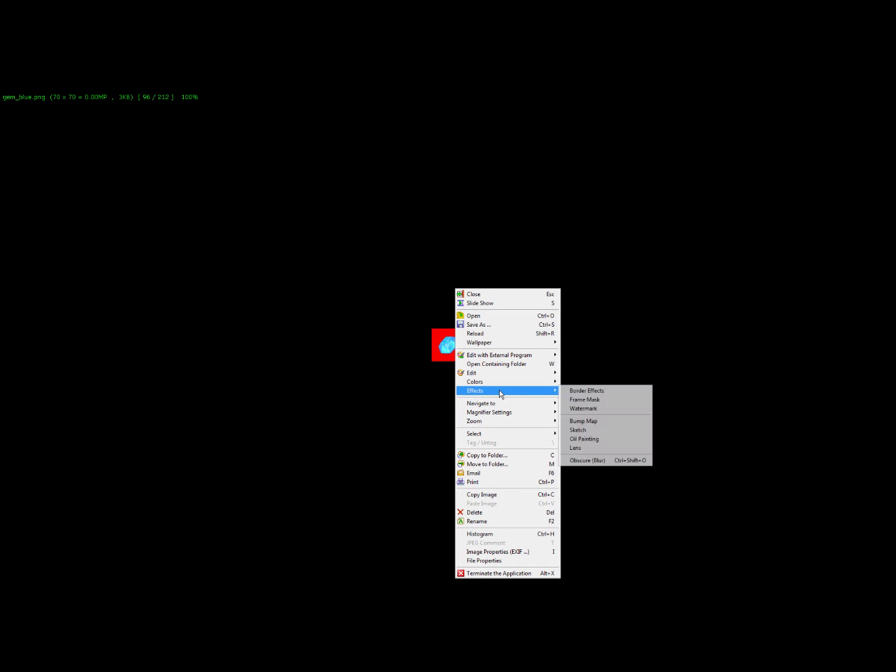
click(594, 394)
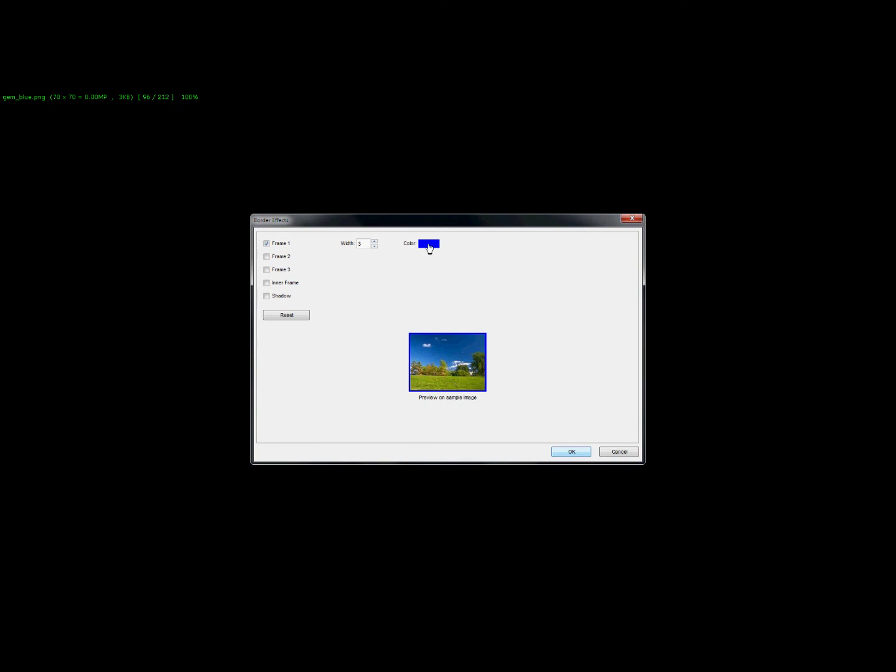
click(569, 452)
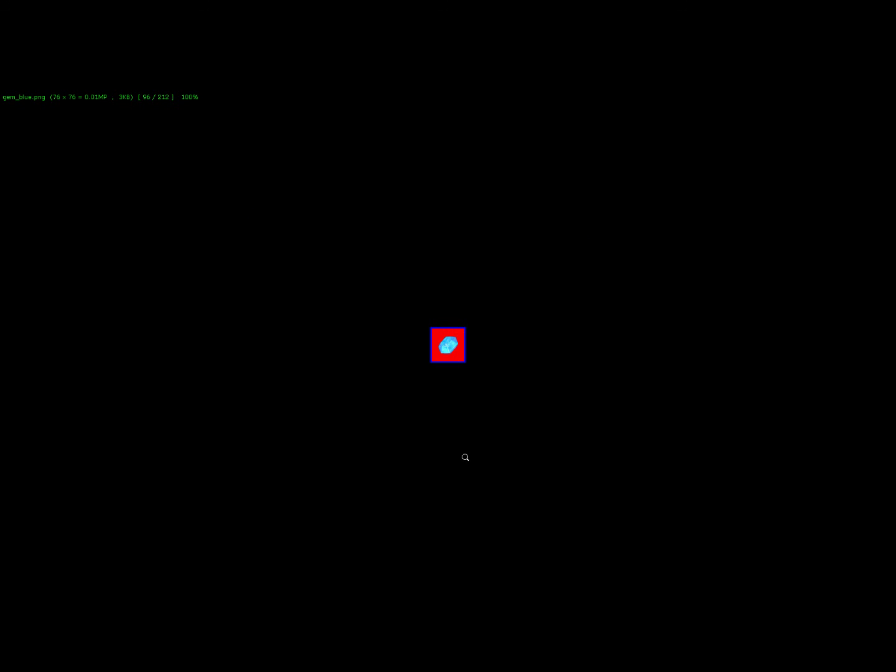
Step: Add Frame 2 in dark navy and Frame 3 in pure blue to the gem
right_click(453, 288)
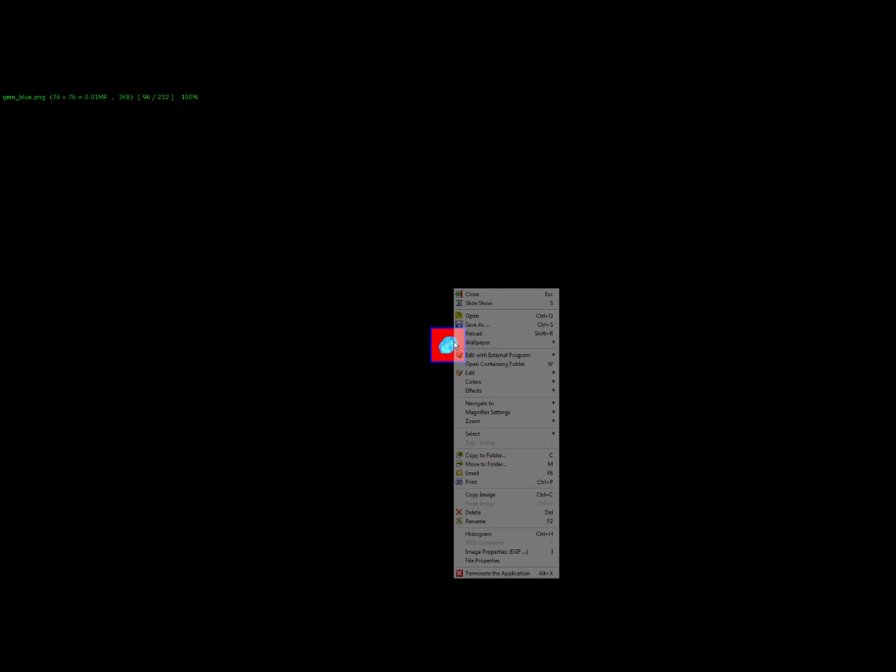
mouse_move(500, 393)
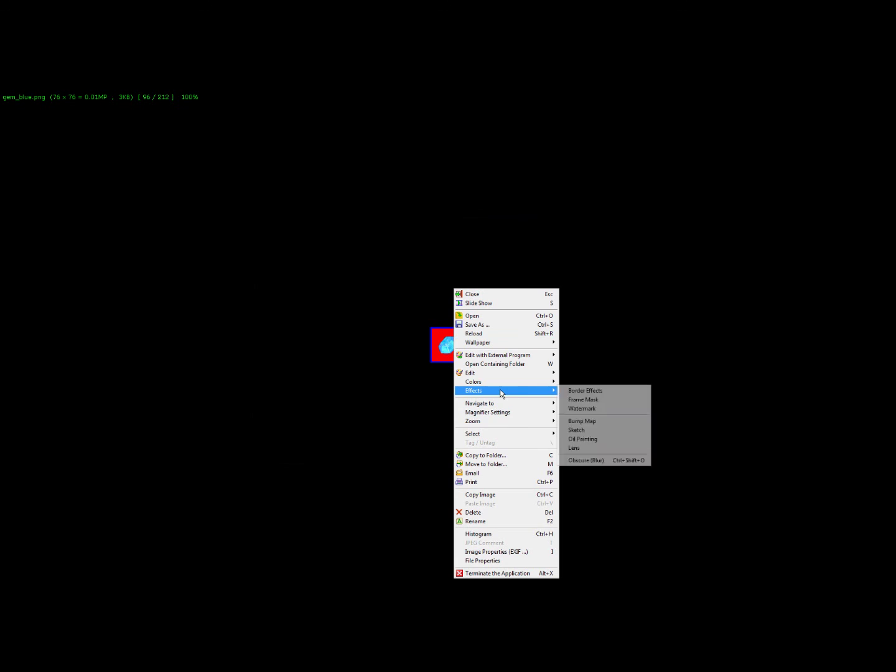
click(588, 391)
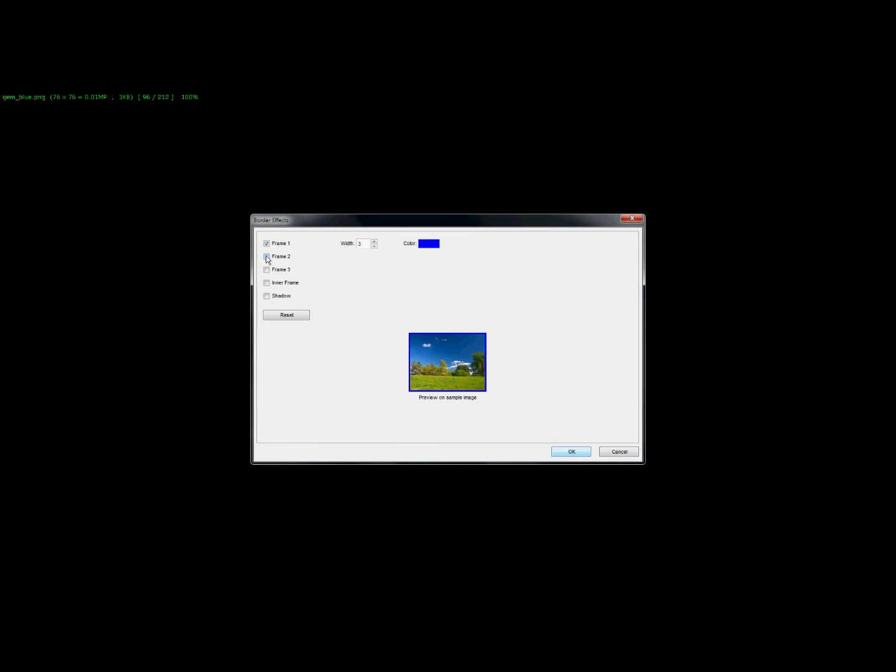
click(266, 255)
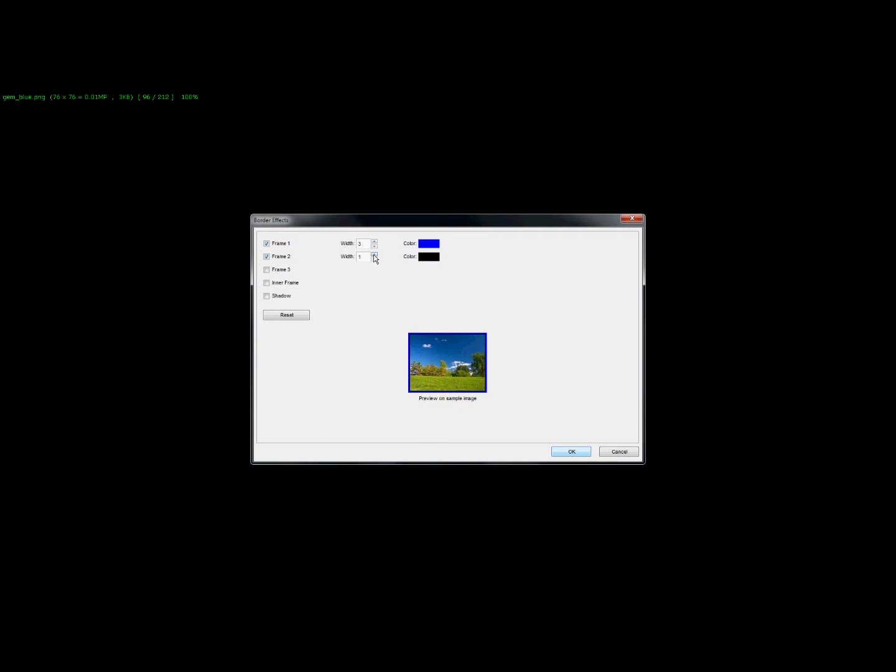
click(267, 270)
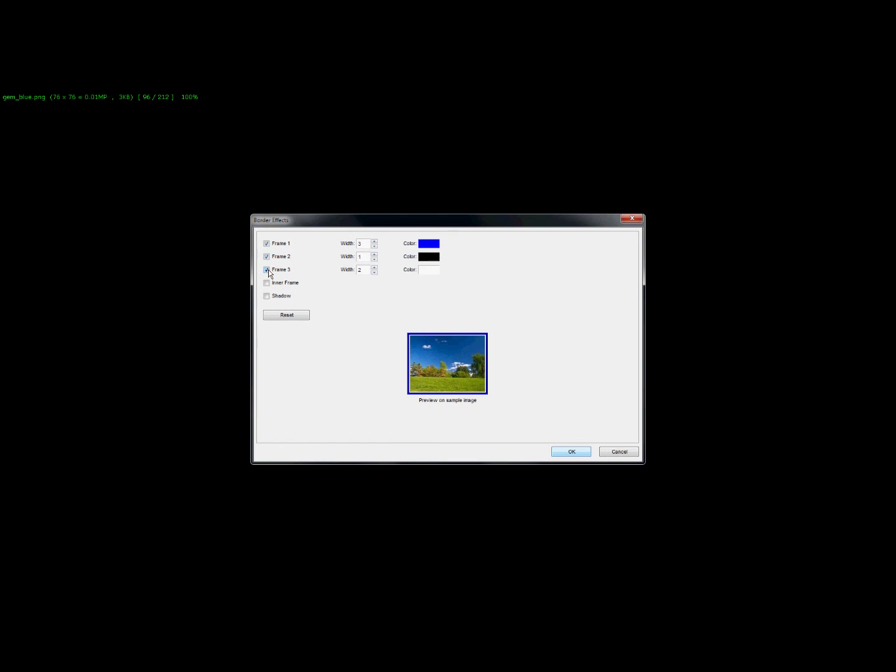
click(429, 271)
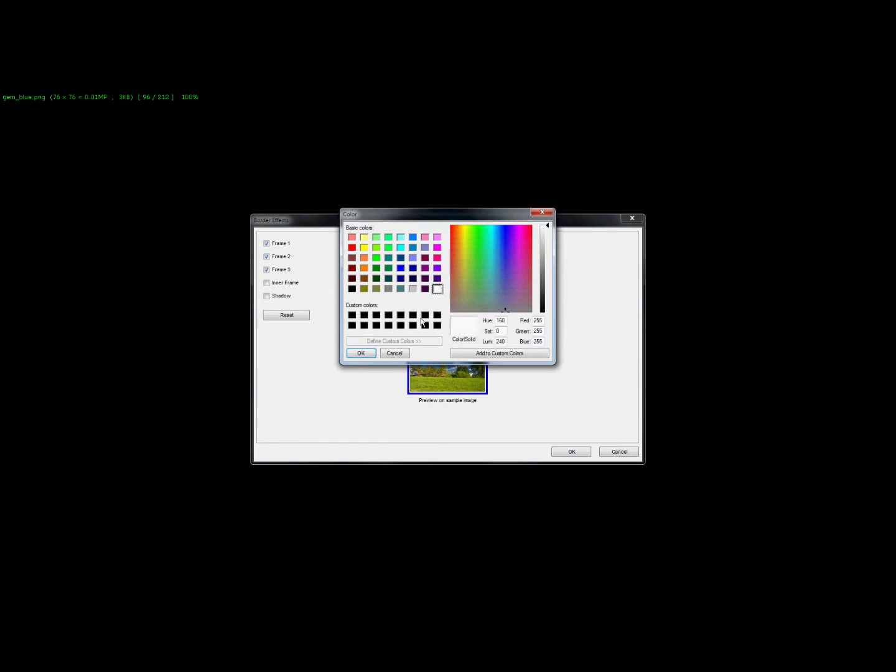
click(400, 267)
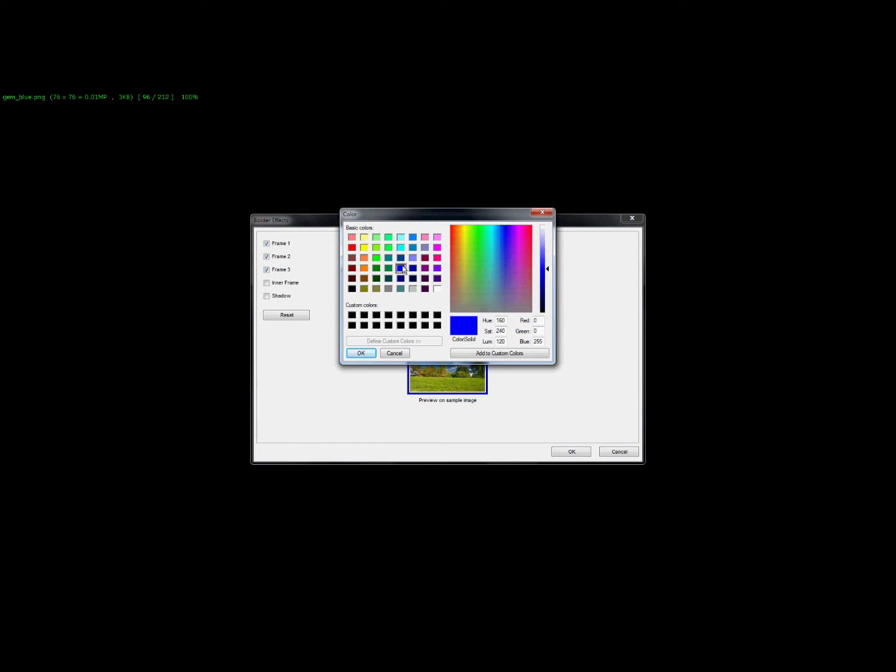
click(372, 354)
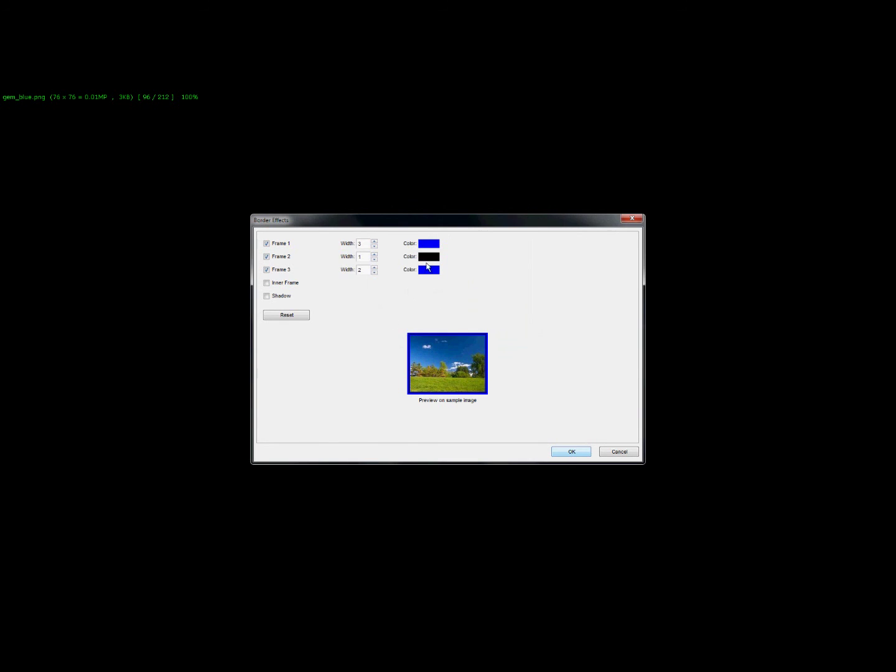
click(429, 258)
click(412, 268)
click(357, 352)
click(573, 452)
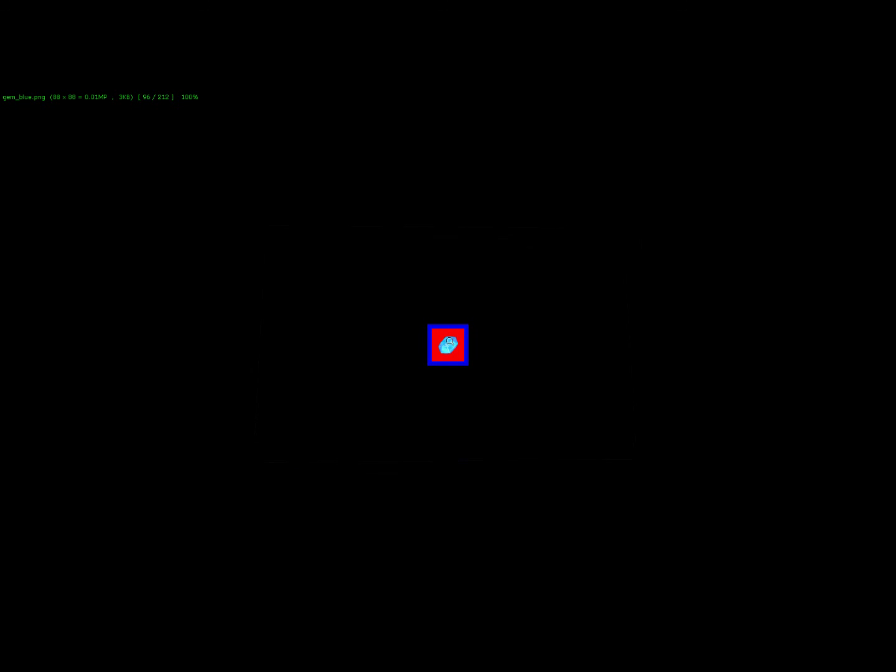
Step: Give gem_blue.png a blue inner frame with blue fill, then exit full screen
right_click(449, 343)
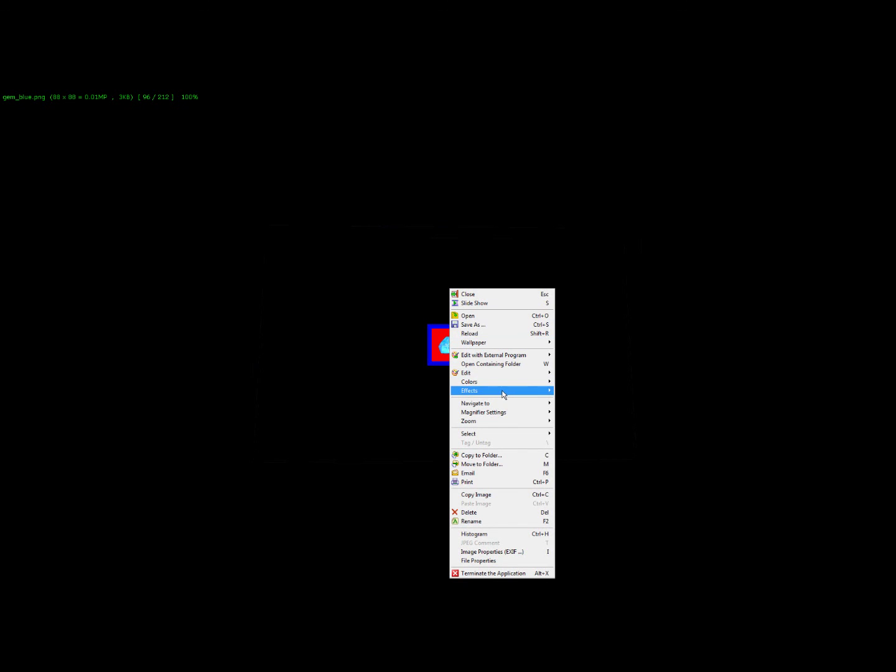
mouse_move(502, 391)
click(575, 391)
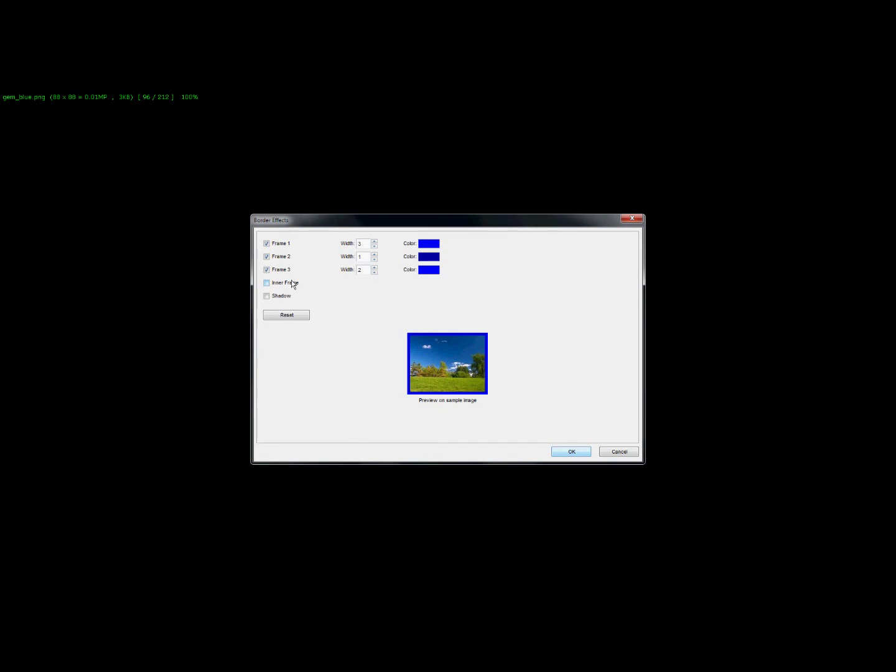
click(267, 283)
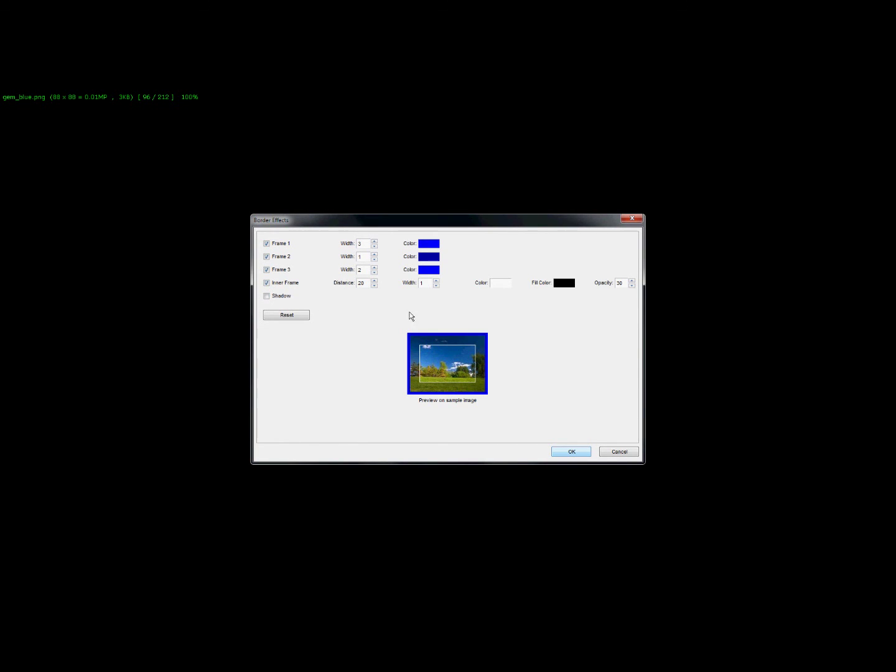
click(560, 285)
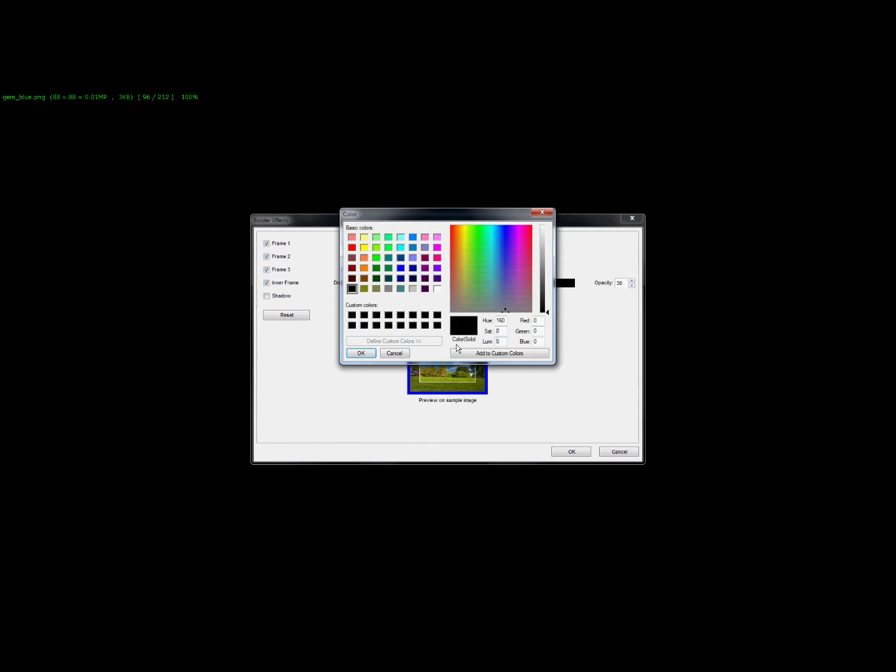
click(400, 269)
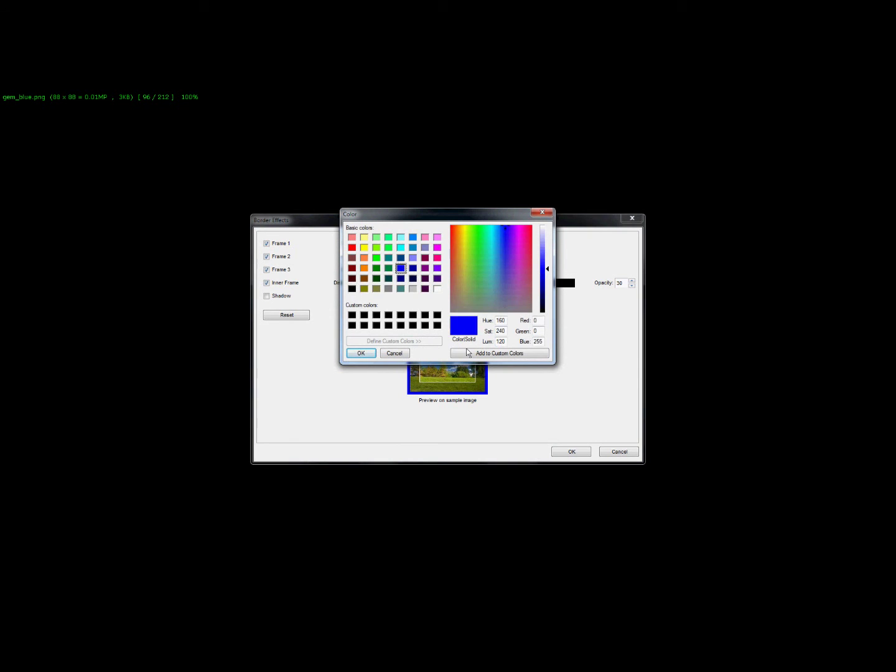
click(361, 353)
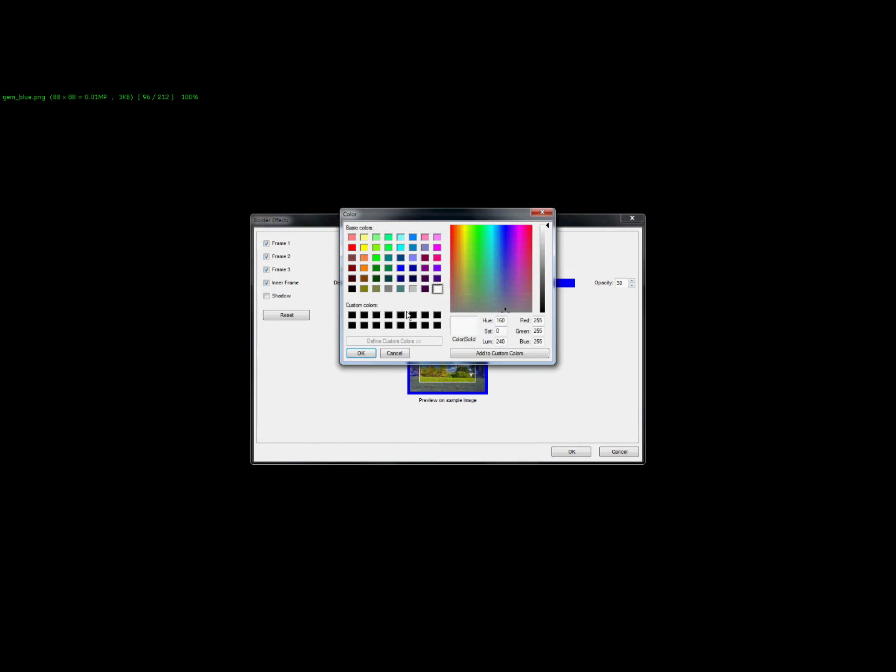
click(400, 268)
click(353, 354)
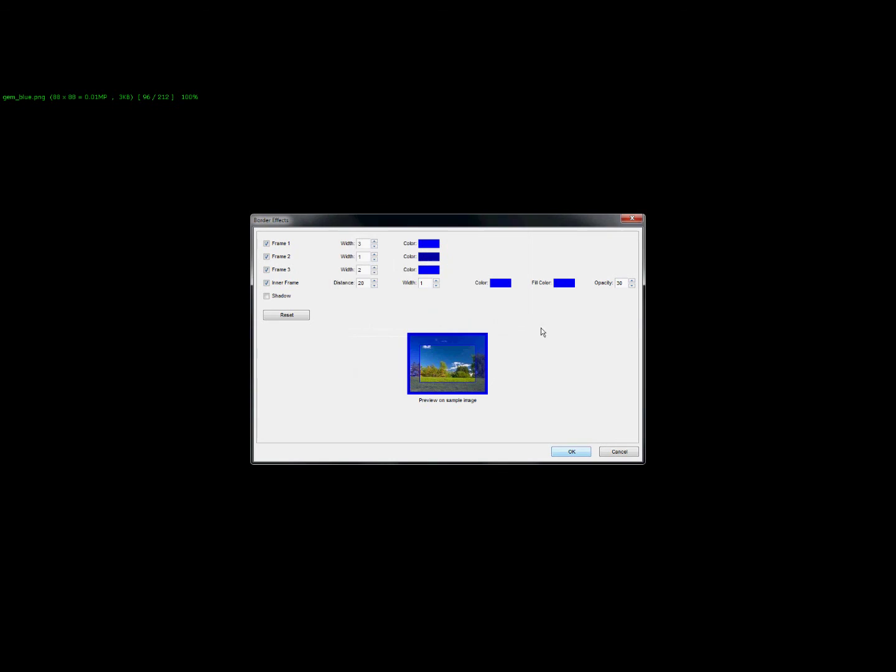
click(561, 450)
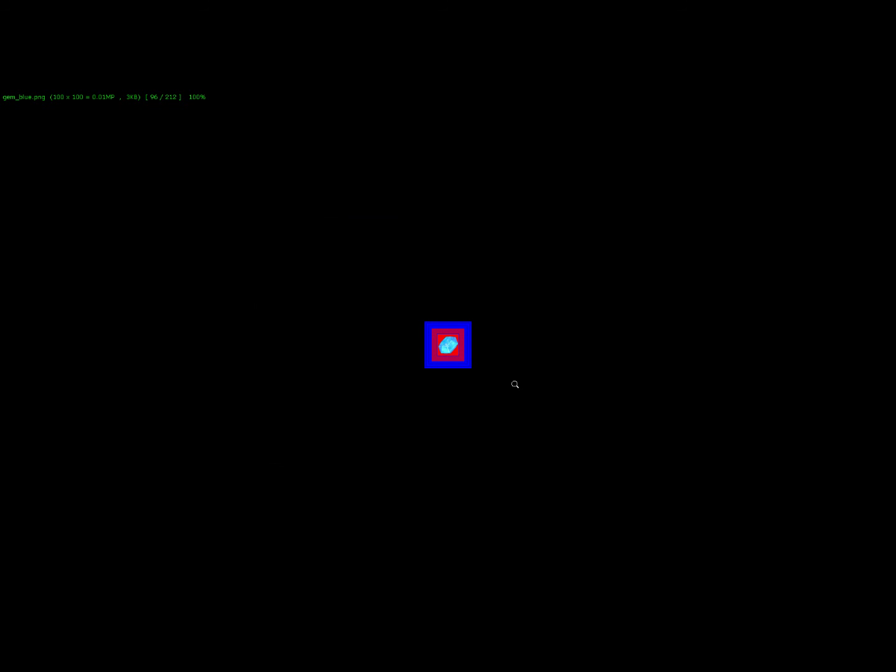
key(Escape)
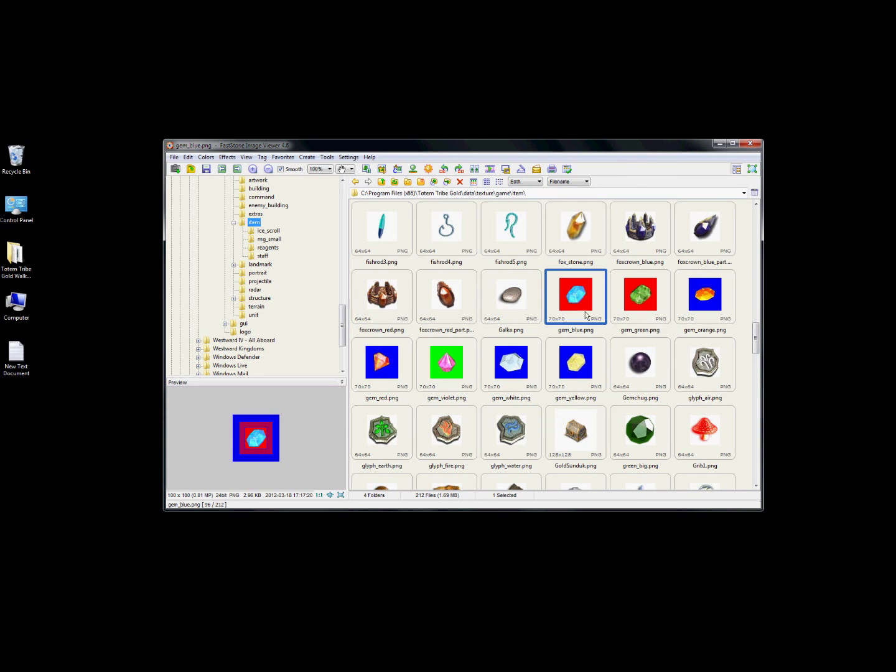
Step: Discard gem_blue.png's border changes and open Galka.png full screen
click(579, 368)
click(443, 361)
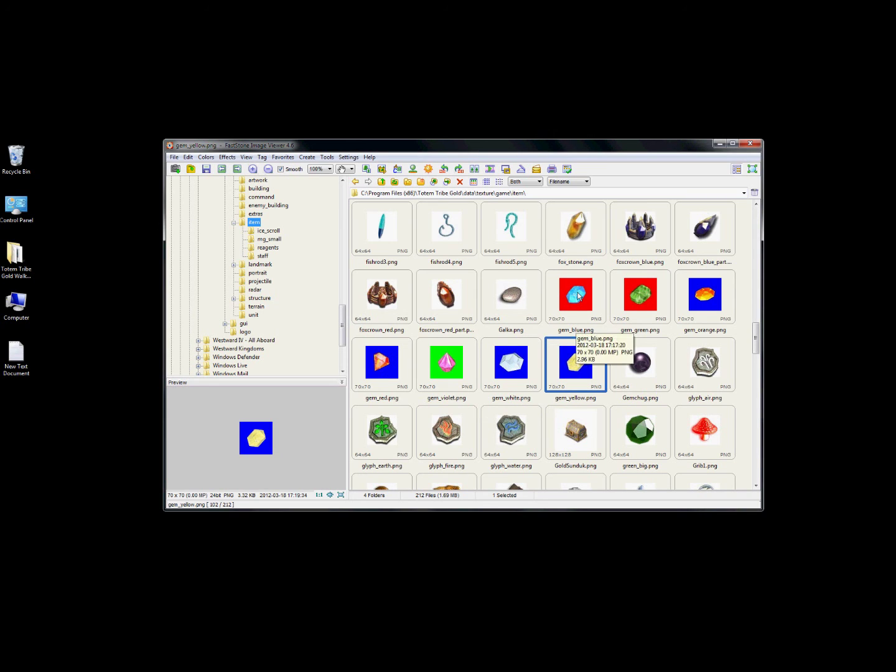
double_click(514, 297)
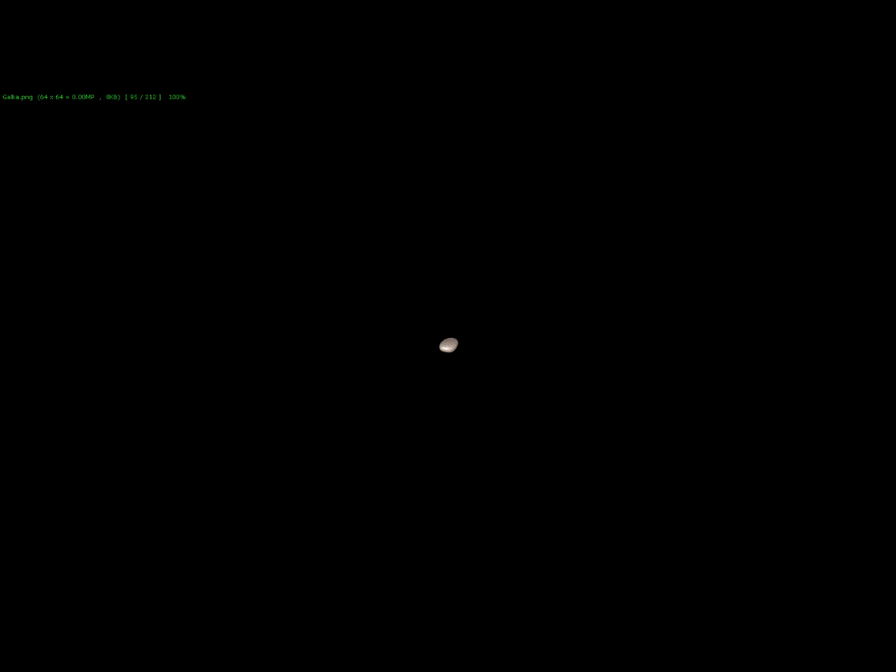
Step: Try a redder tint with saturation 100 in Adjust Colors, then cancel it
right_click(558, 288)
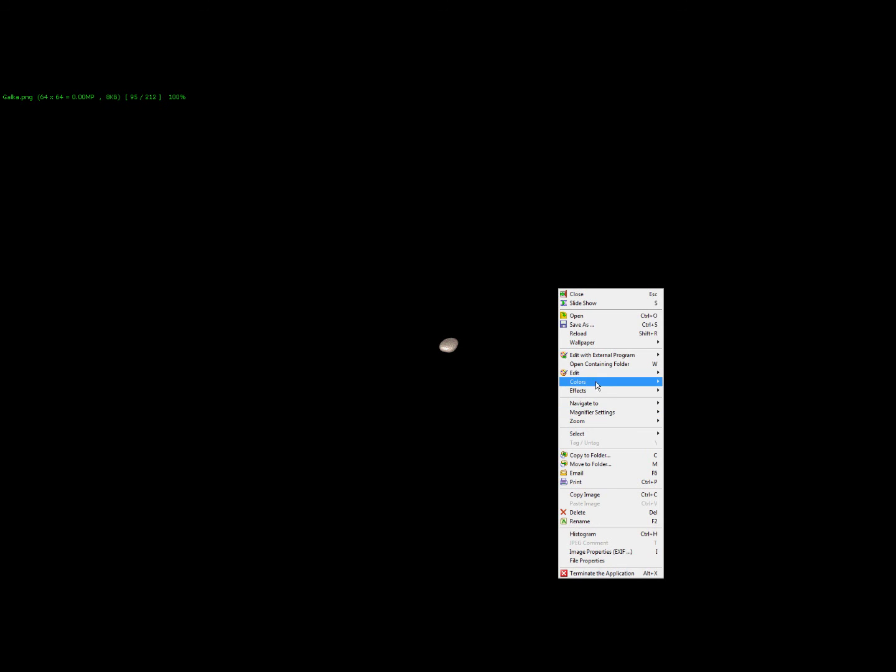
mouse_move(601, 393)
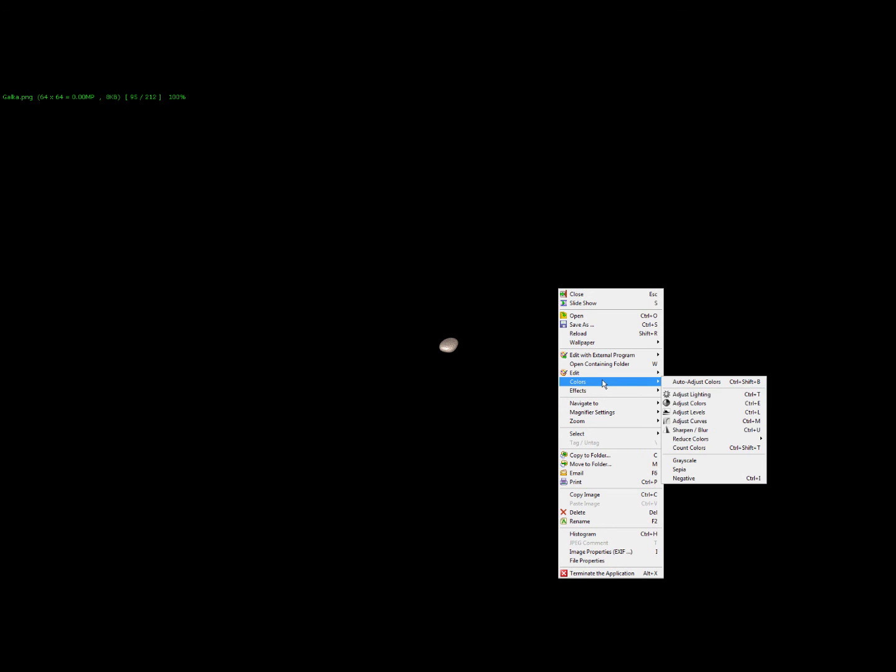
click(682, 402)
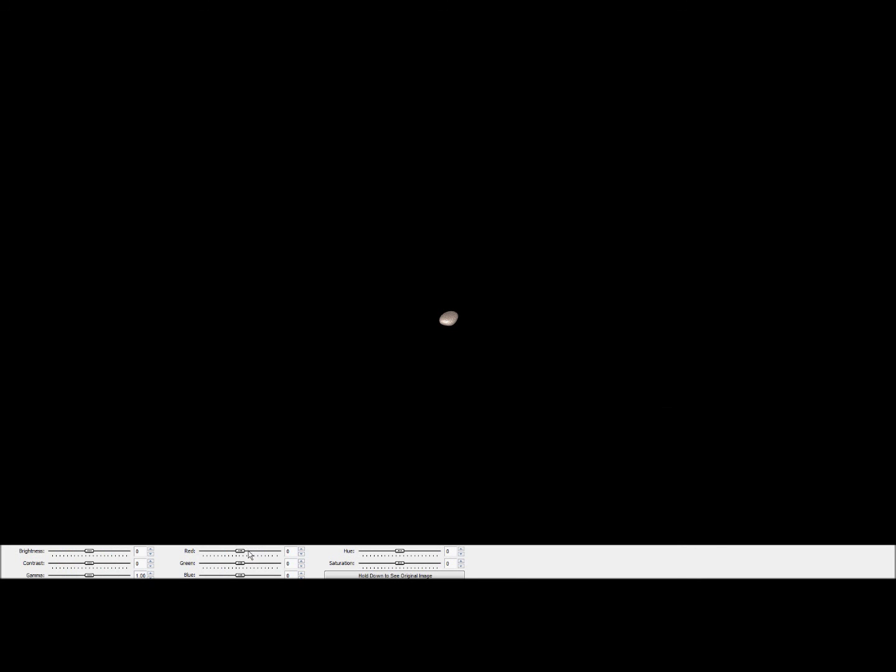
mouse_move(241, 555)
mouse_down()
mouse_move(283, 552)
mouse_move(202, 560)
mouse_move(242, 562)
mouse_up()
drag(401, 567, 436, 564)
key(Escape)
key(Escape)
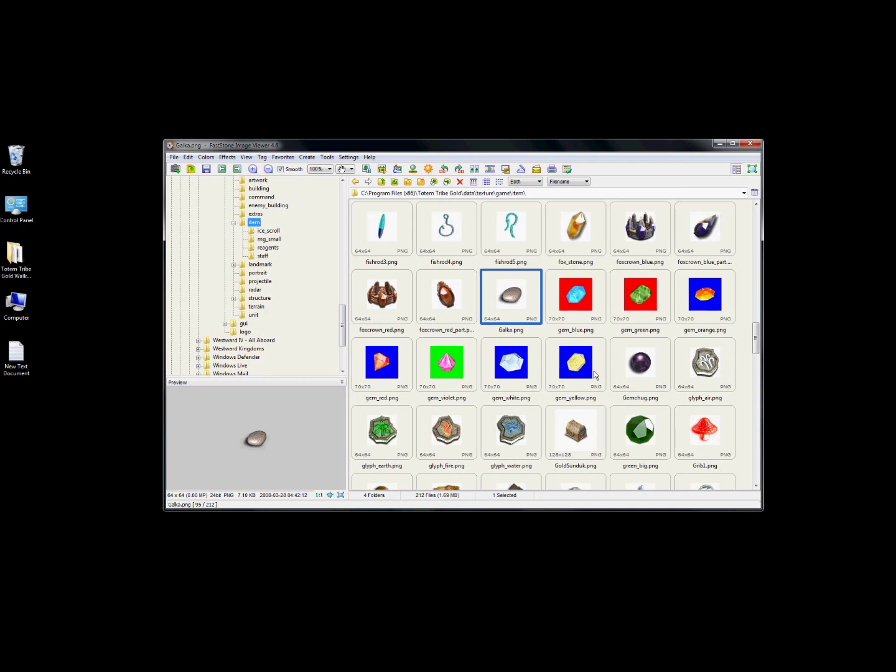